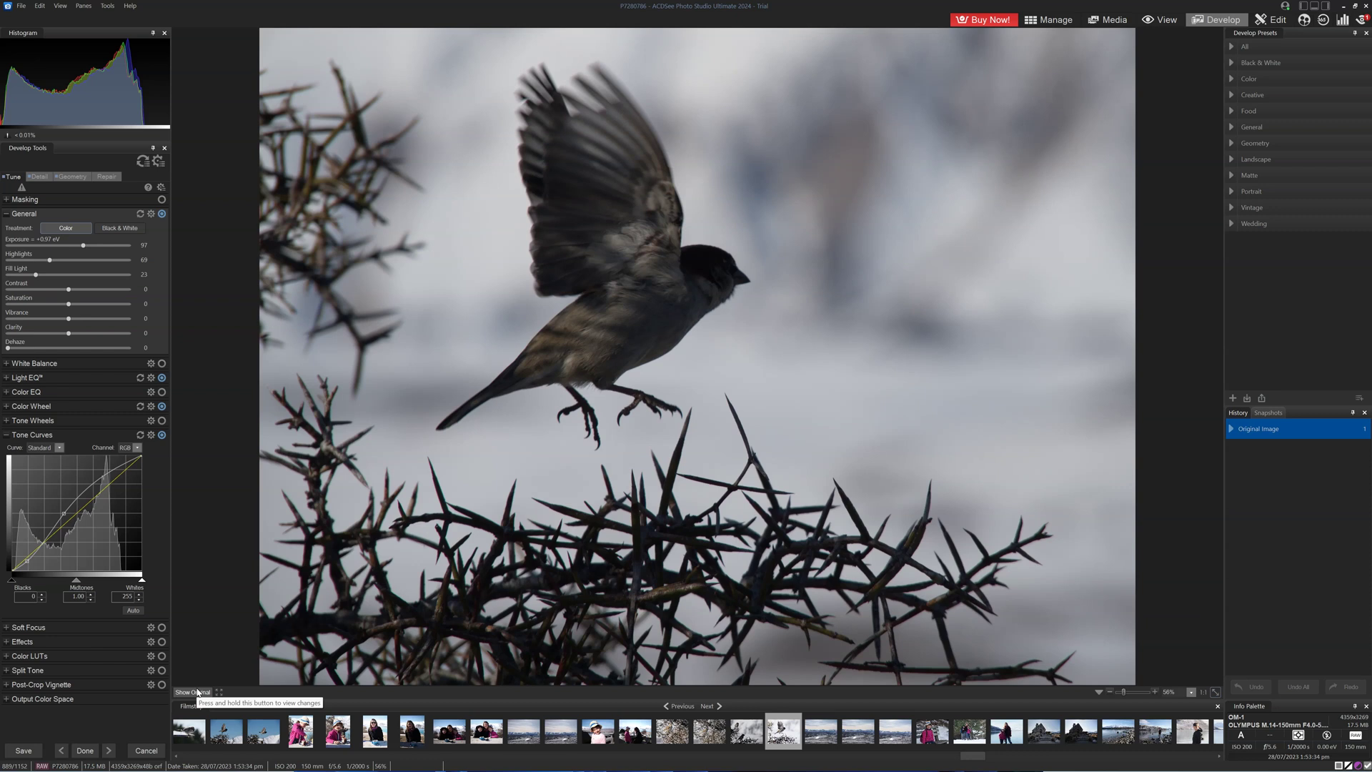
Step: Reset the develop adjustments to defaults and raise the exposure of the bird photo to +0.95 eV
left_click_drag(199, 692, 198, 691)
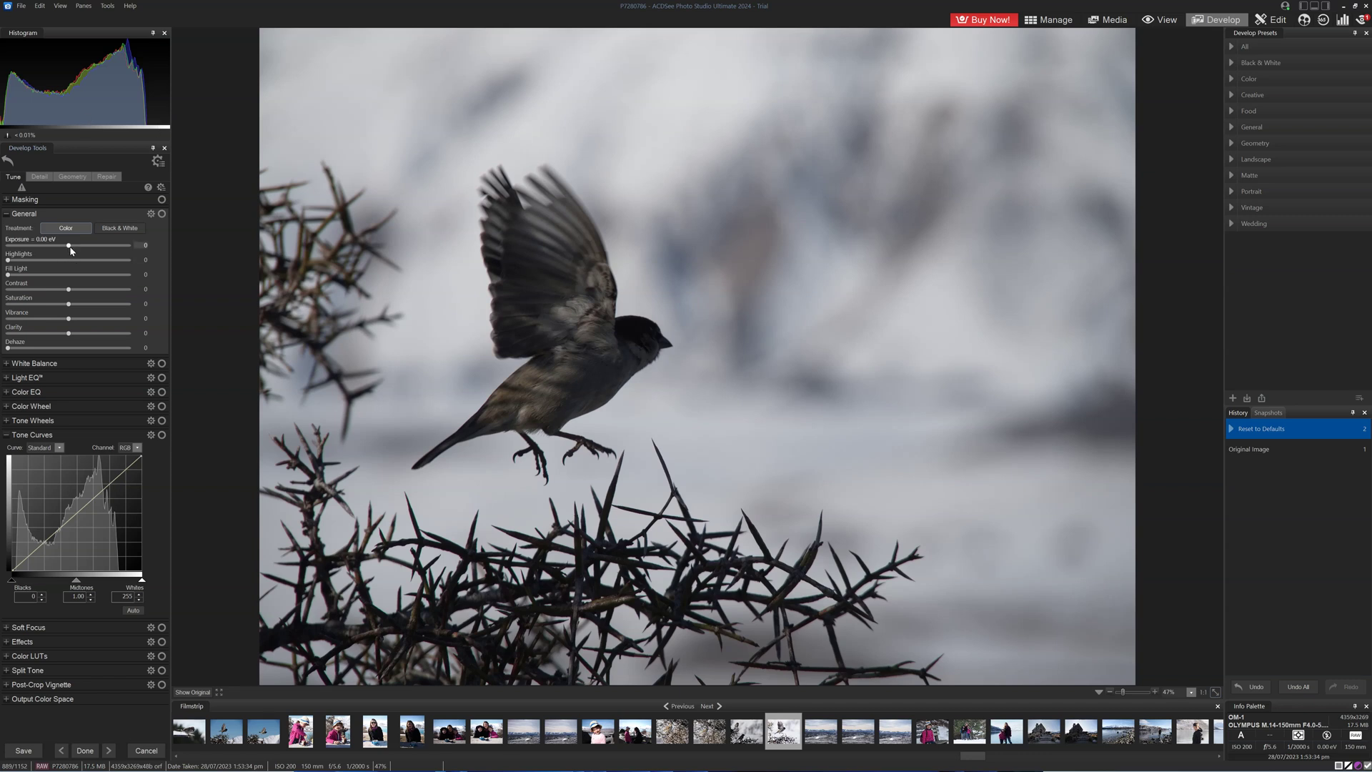
mouse_move(70, 247)
left_mouse_down()
mouse_move(103, 248)
mouse_move(7, 251)
mouse_move(83, 249)
left_mouse_up()
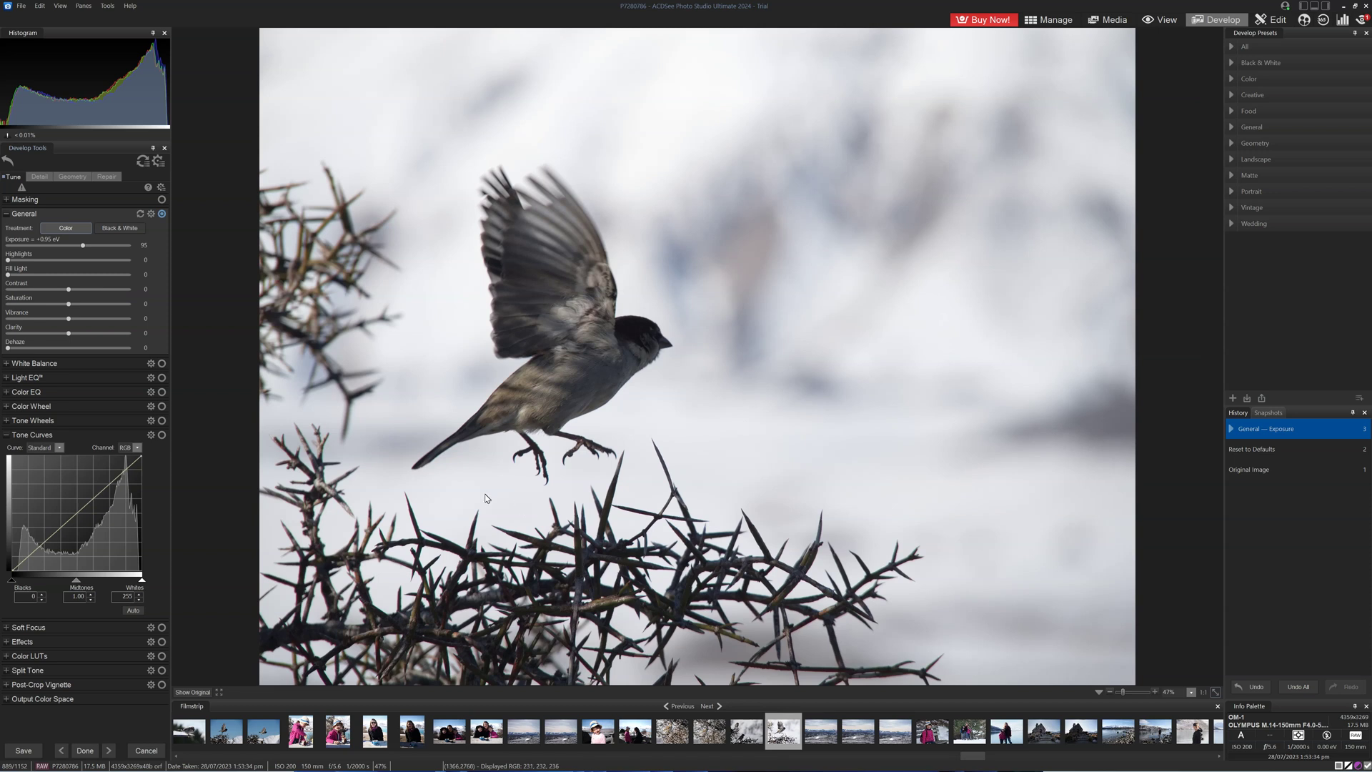
Step: Add shadow, midtone and highlight points to the RGB tone curve, lowering the shadows and raising the midtones and highlights
left_click(5, 437)
left_click(22, 434)
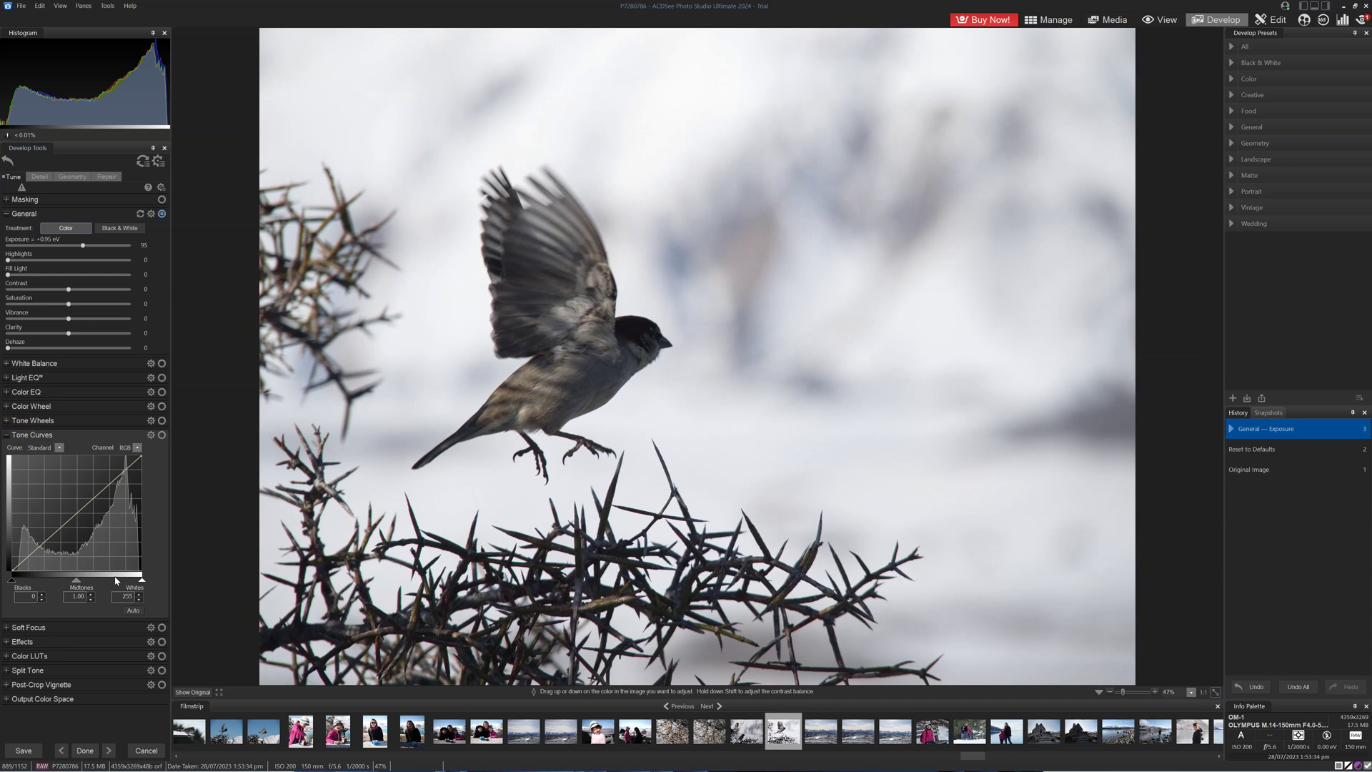
left_click(71, 521)
left_click(39, 548)
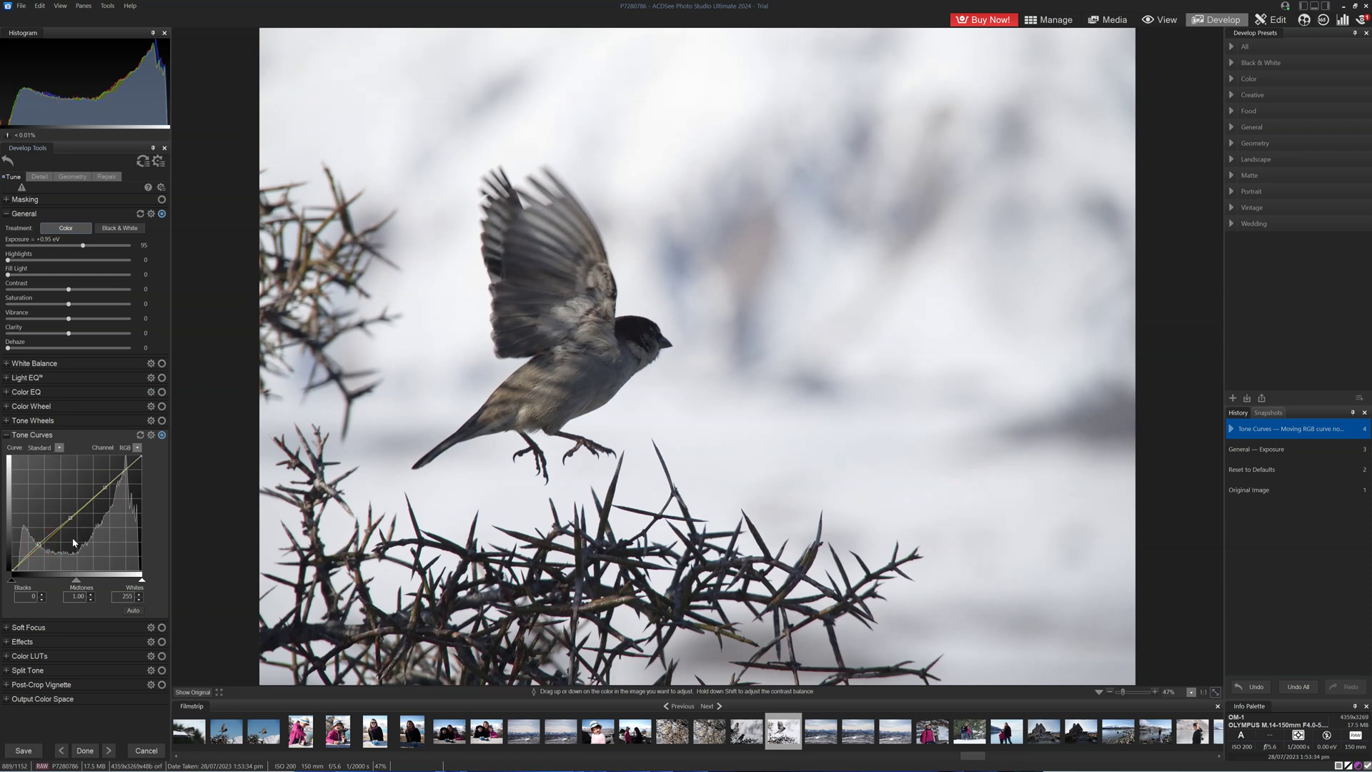
mouse_move(105, 490)
left_click_drag(41, 547, 69, 515)
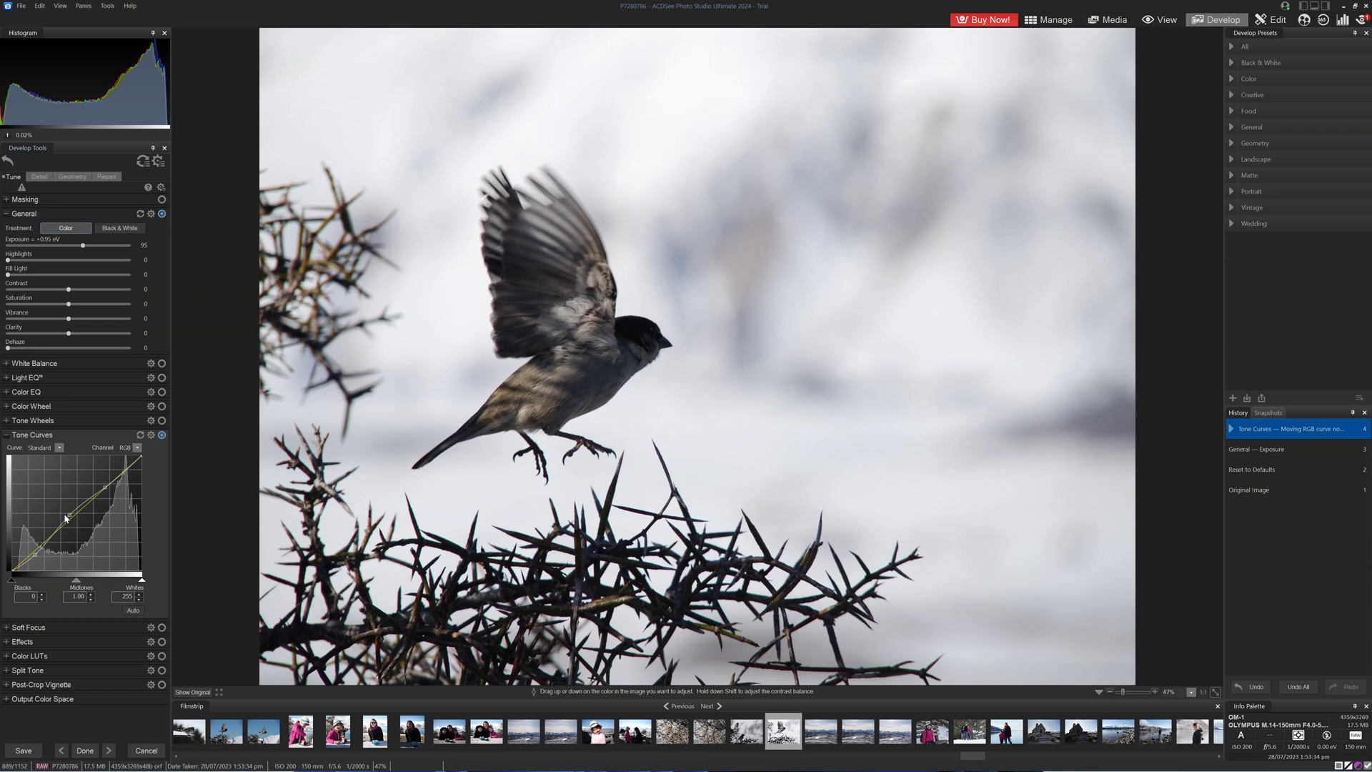
left_click_drag(70, 517, 101, 482)
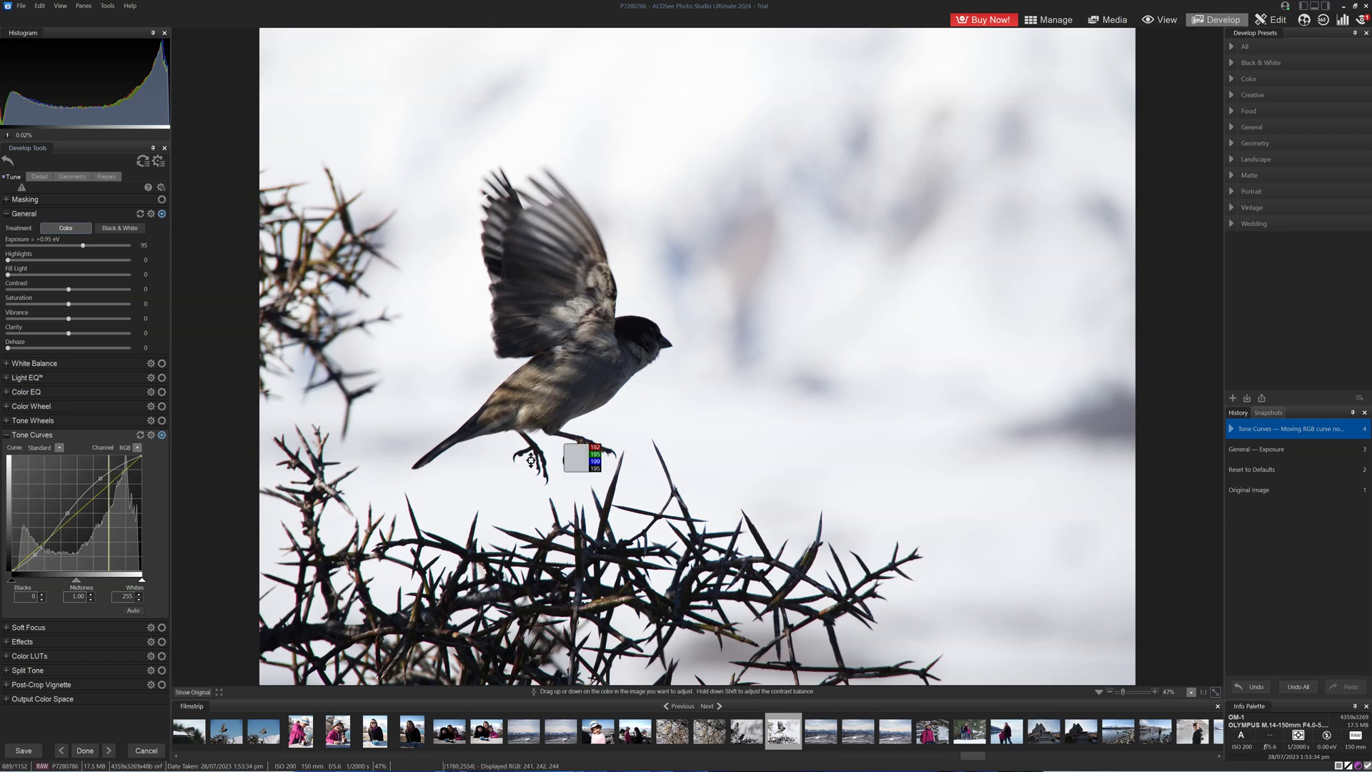
Step: Refine the RGB tone curve by lifting the shadow point slightly and raising the midtone and highlight points further
left_click_drag(36, 558, 32, 553)
right_click(32, 552)
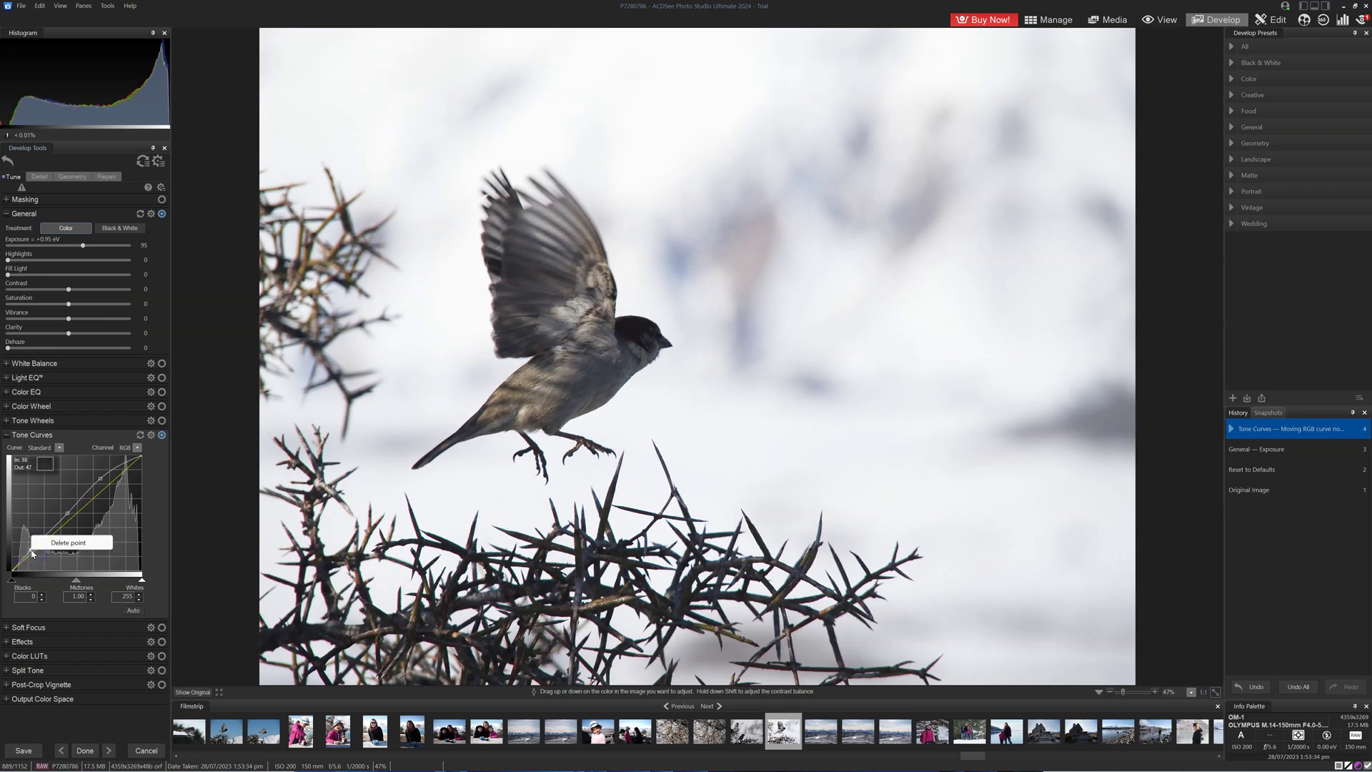
left_click(68, 513)
left_click_drag(68, 513, 66, 511)
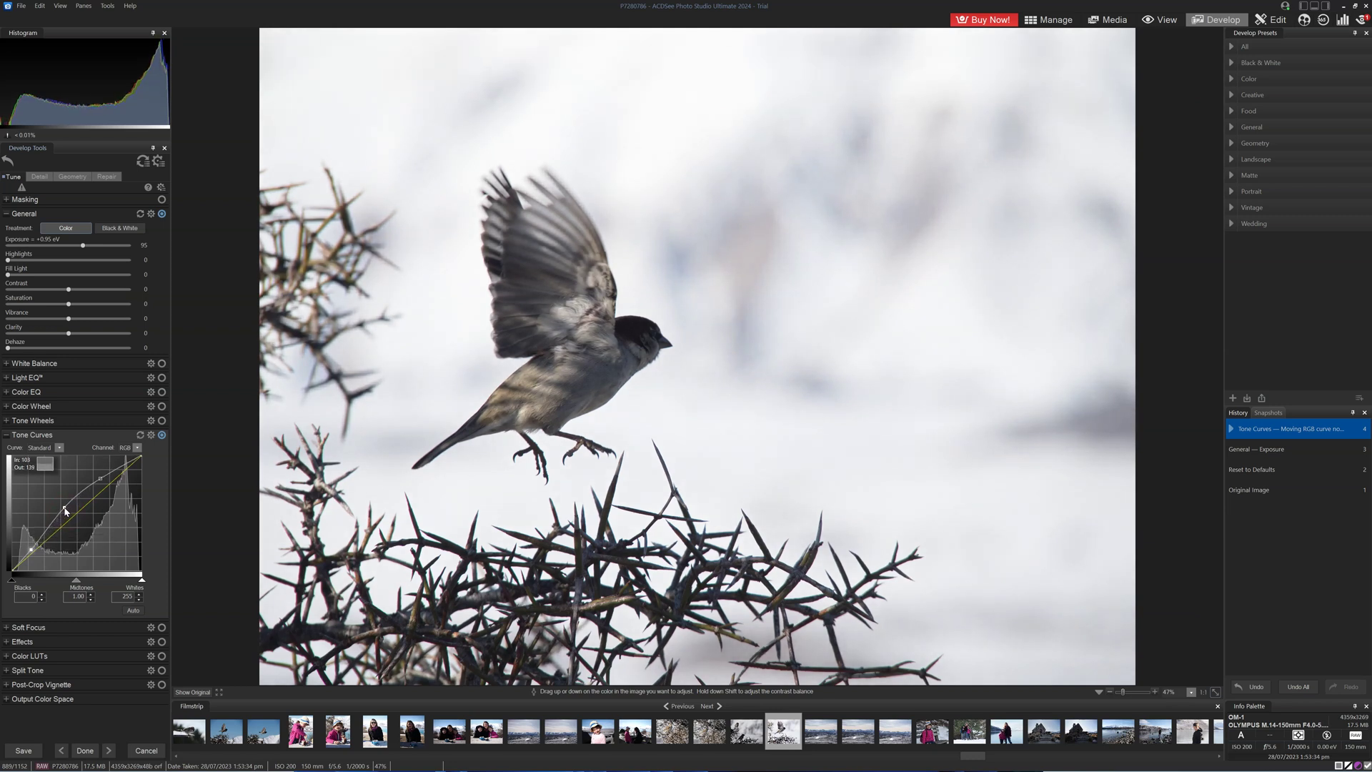
left_click(101, 481)
left_click_drag(102, 484, 99, 480)
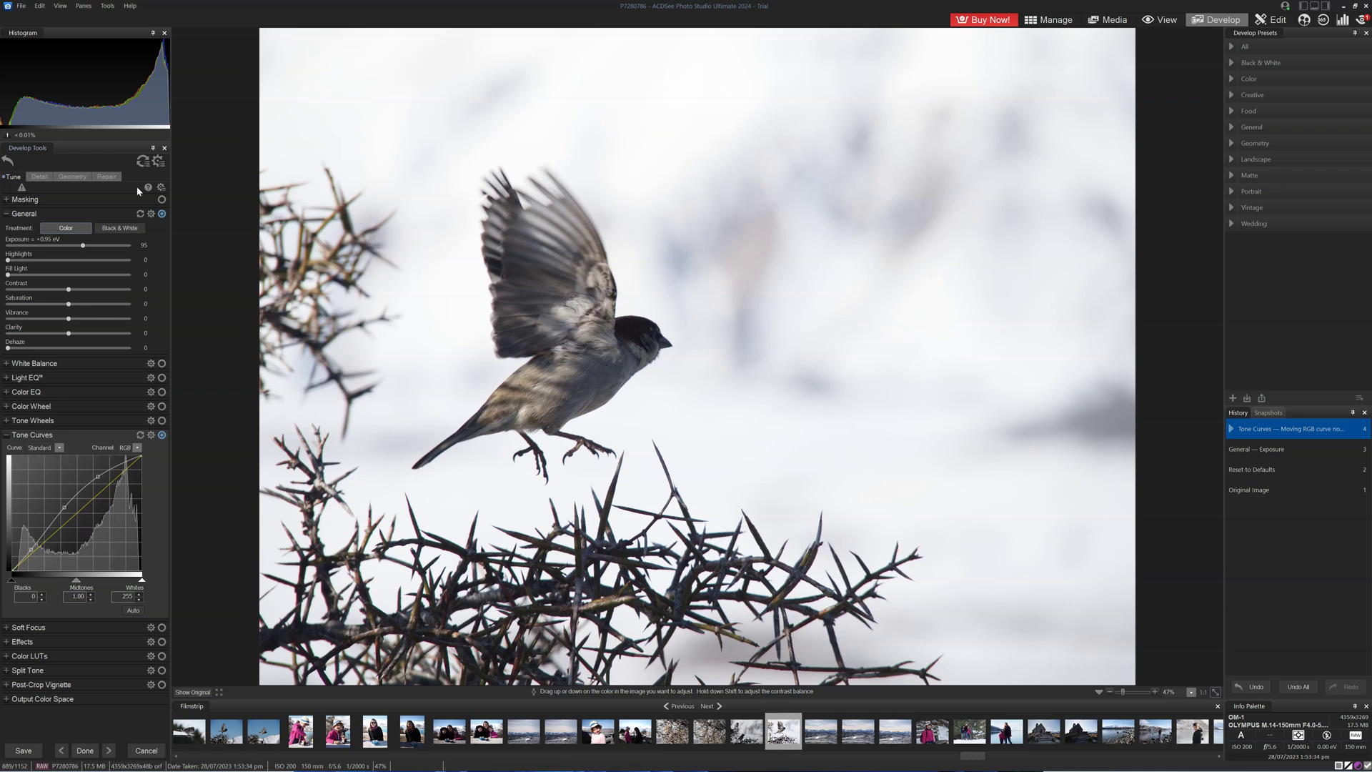
Step: Enable the lens profile correction and crop the photo around the bird to about 3958 × 2969 pixels in its original proportions
left_click(71, 177)
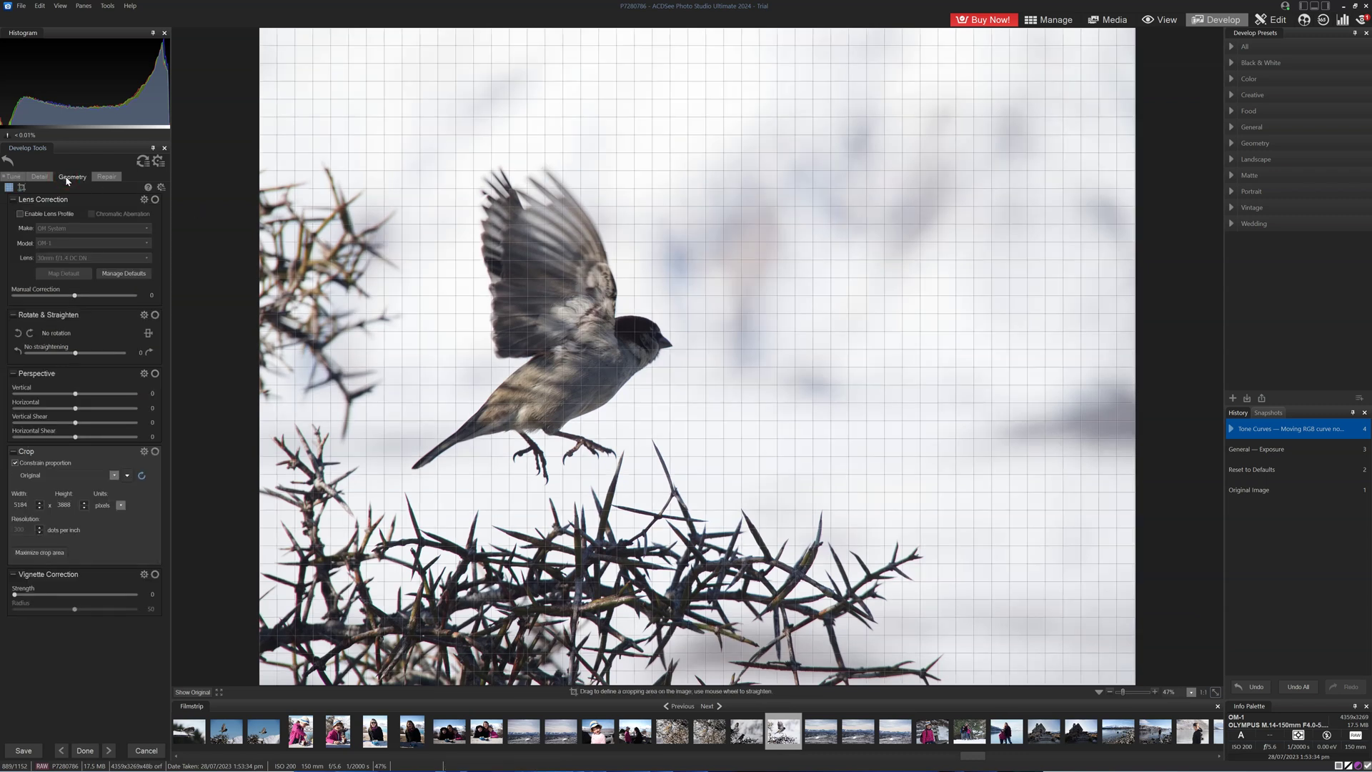
left_click(20, 213)
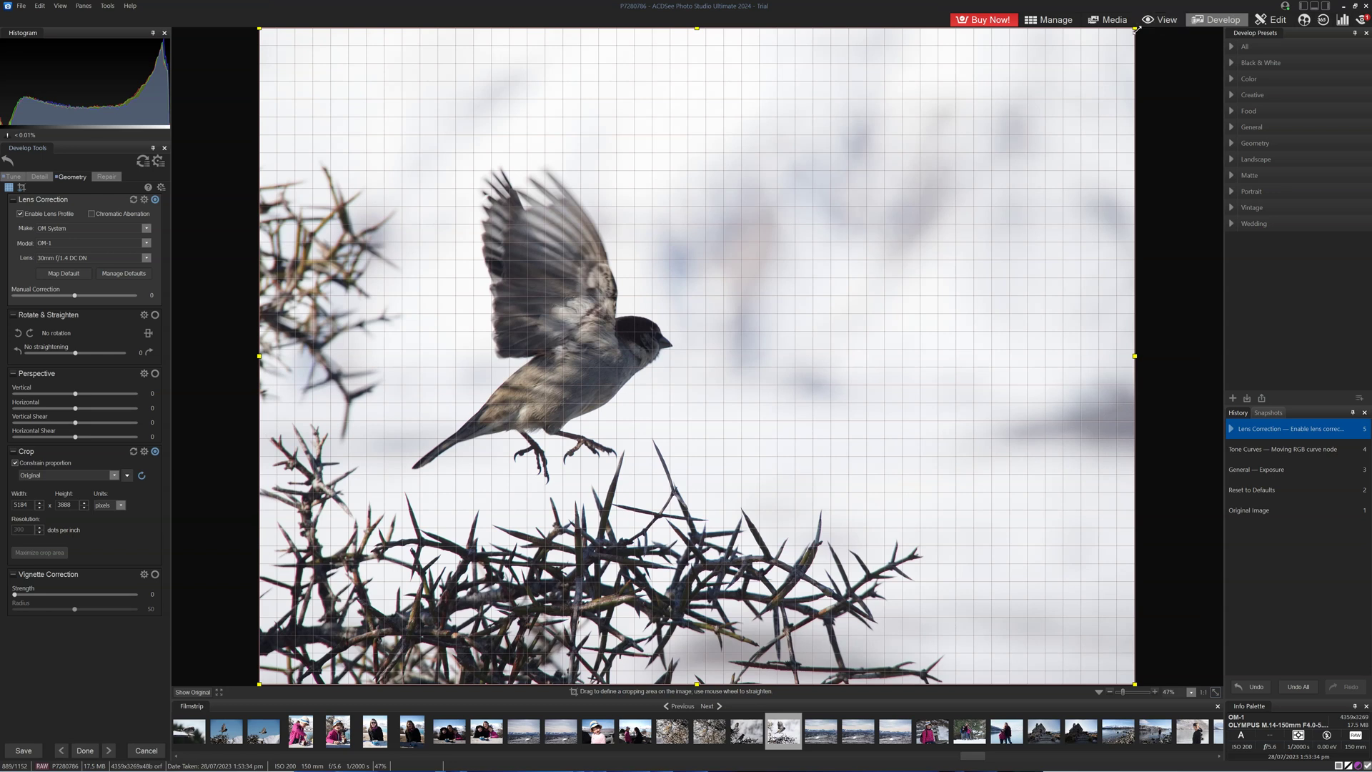
left_click_drag(1136, 29, 983, 79)
left_click_drag(768, 352, 749, 335)
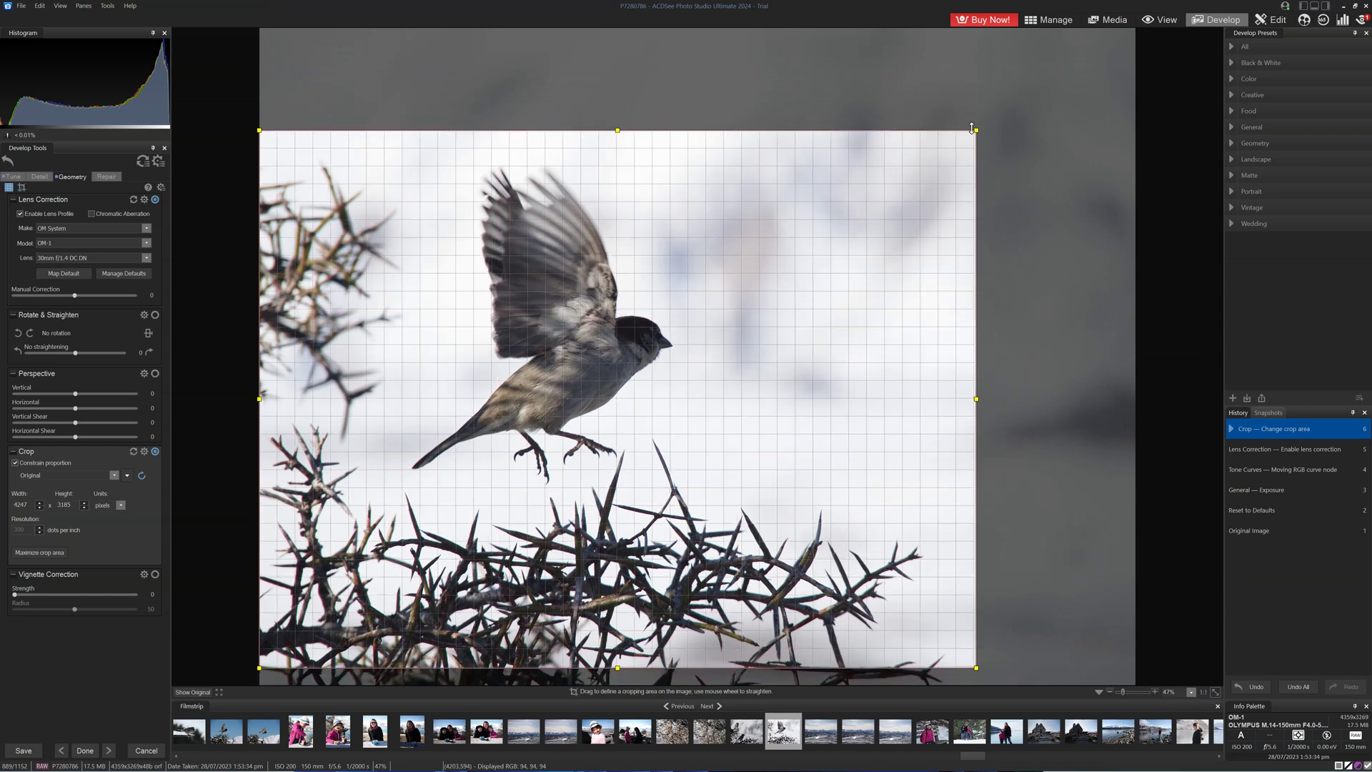
left_click_drag(974, 128, 943, 154)
left_click_drag(780, 314, 767, 290)
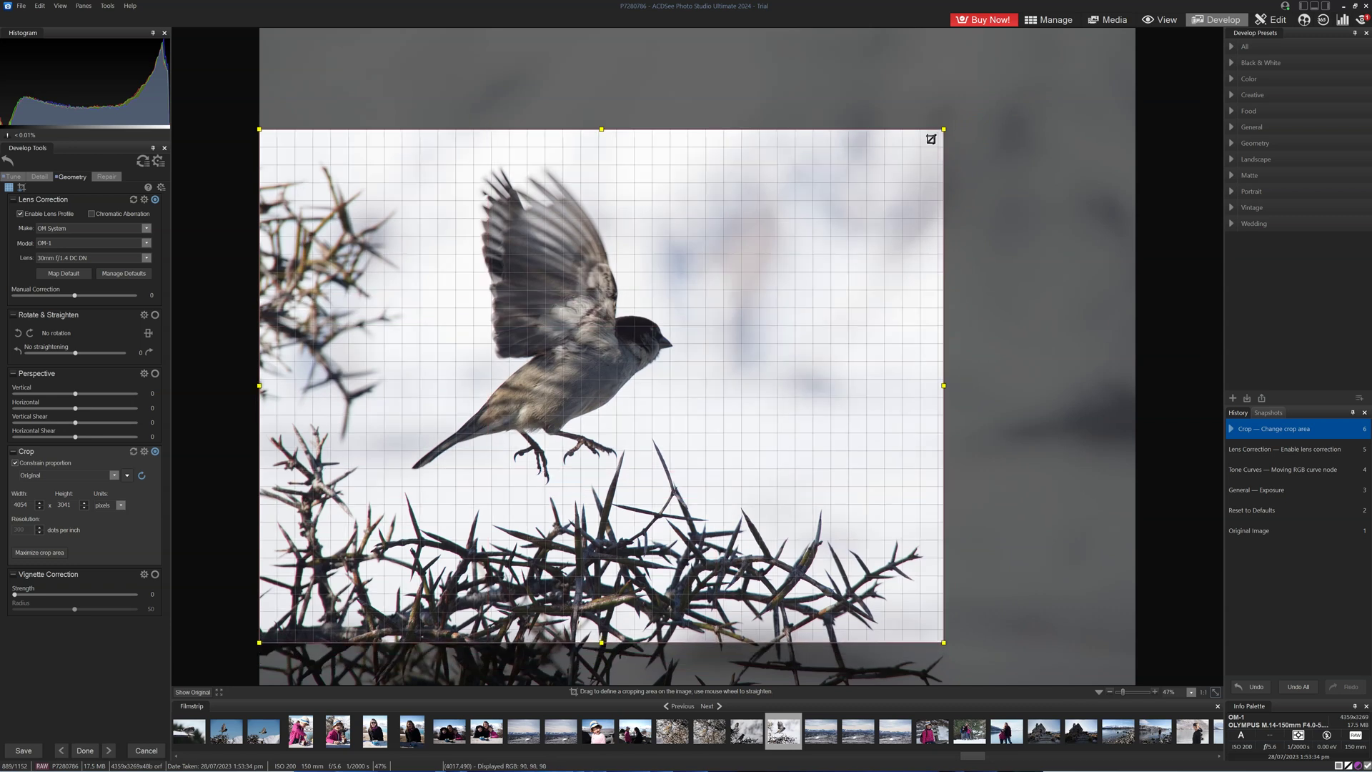
left_click_drag(942, 129, 928, 143)
left_click_drag(793, 266, 784, 250)
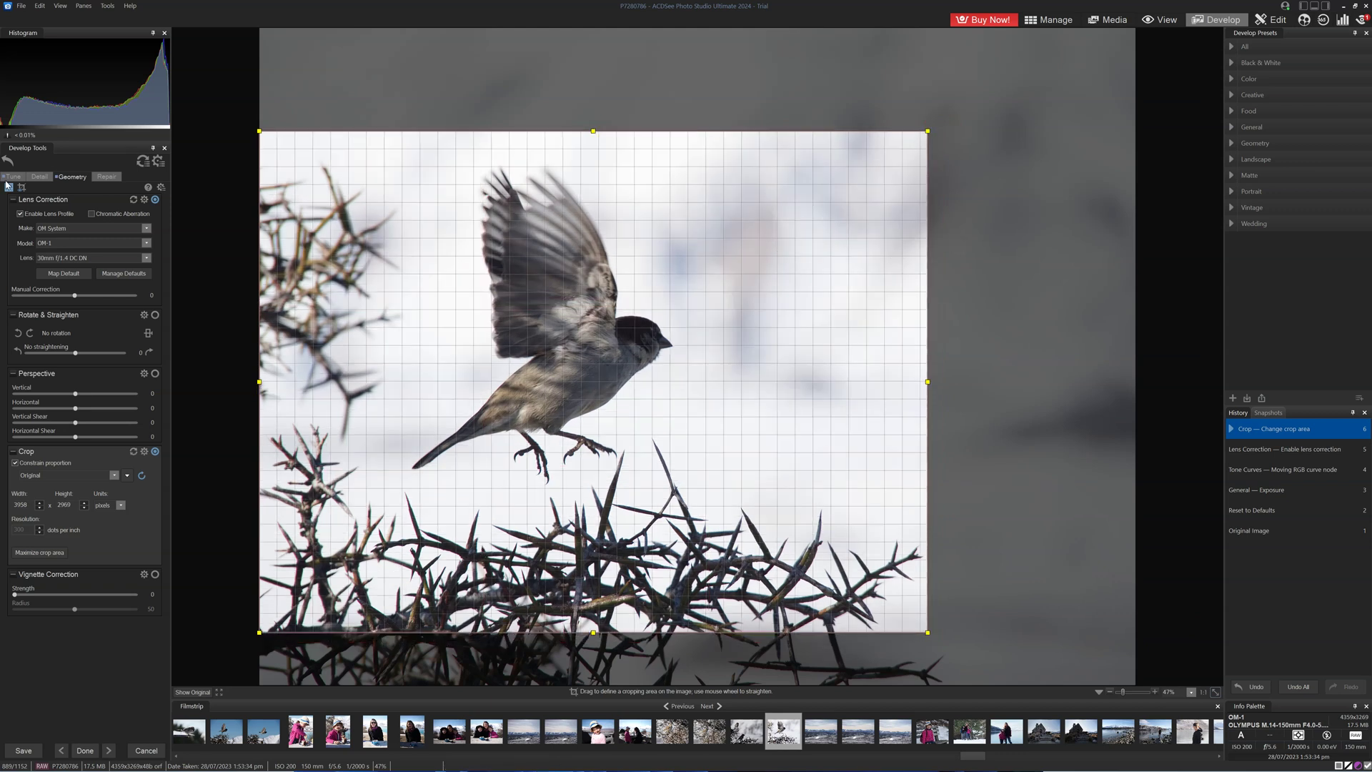
Step: Compare the cropped photo with the original and set the general saturation to 15
left_click(12, 177)
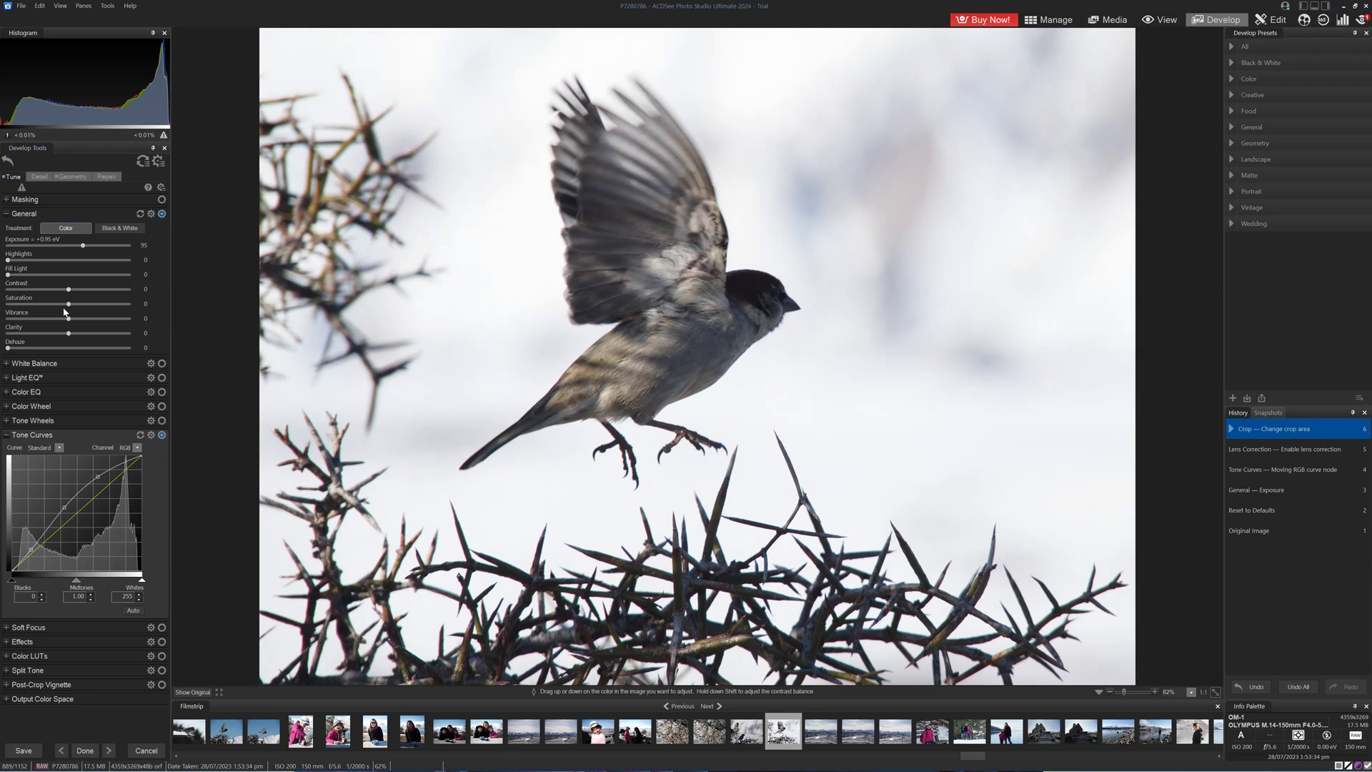
left_click(186, 693)
left_click_drag(69, 305, 80, 306)
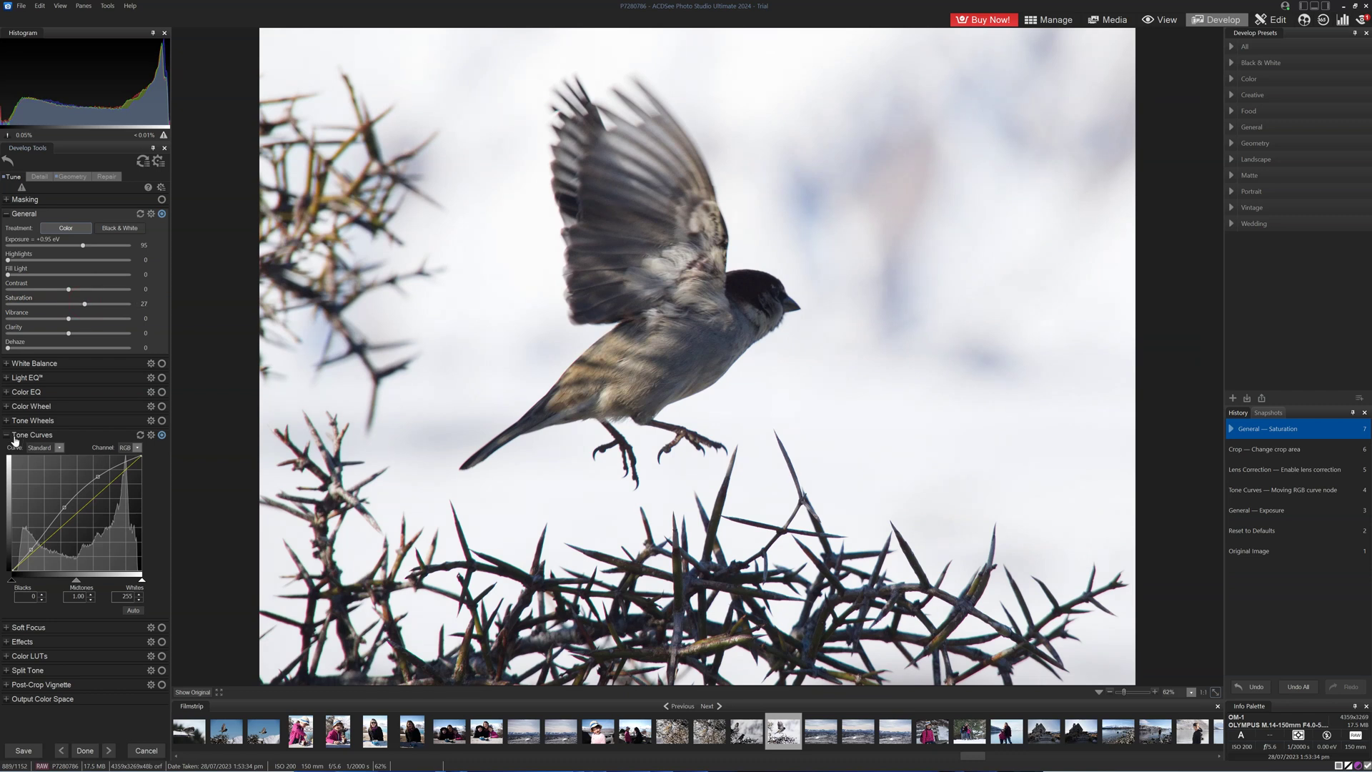
left_click(77, 304)
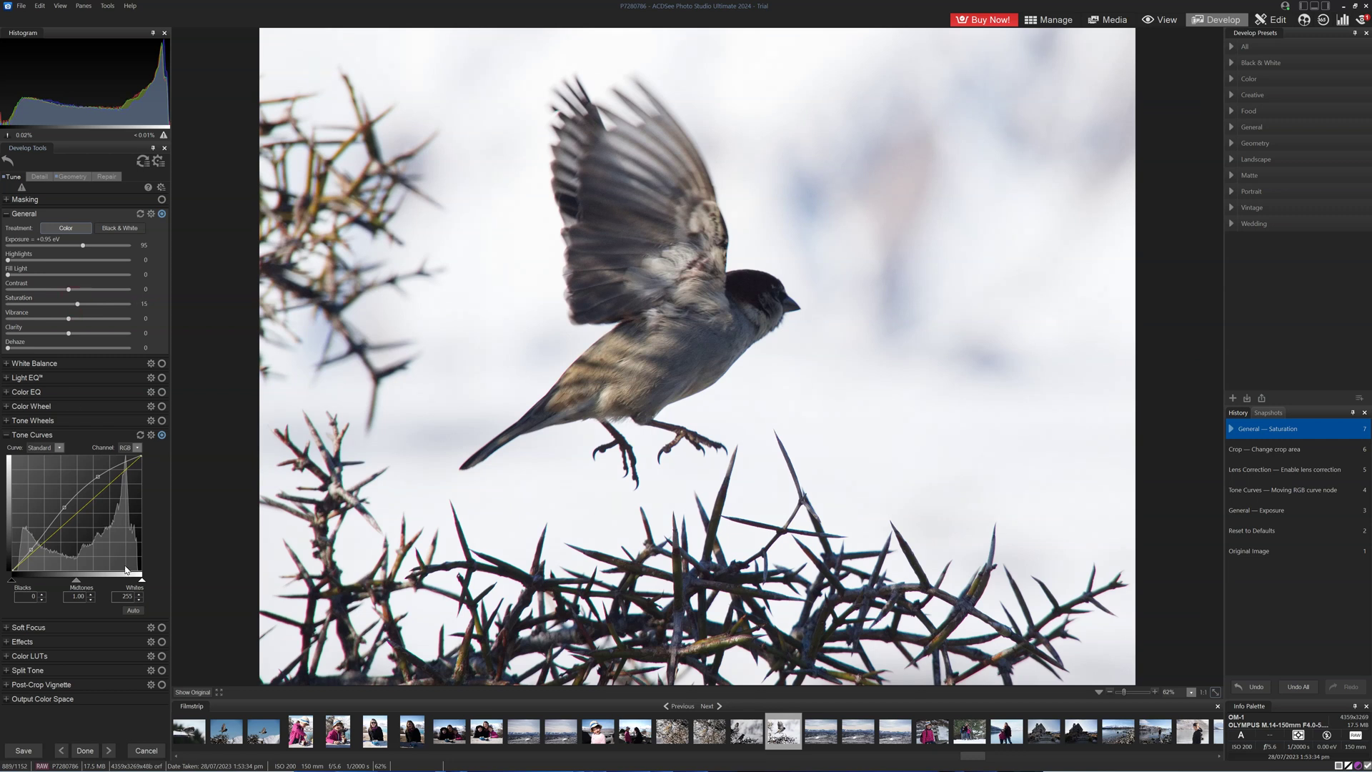
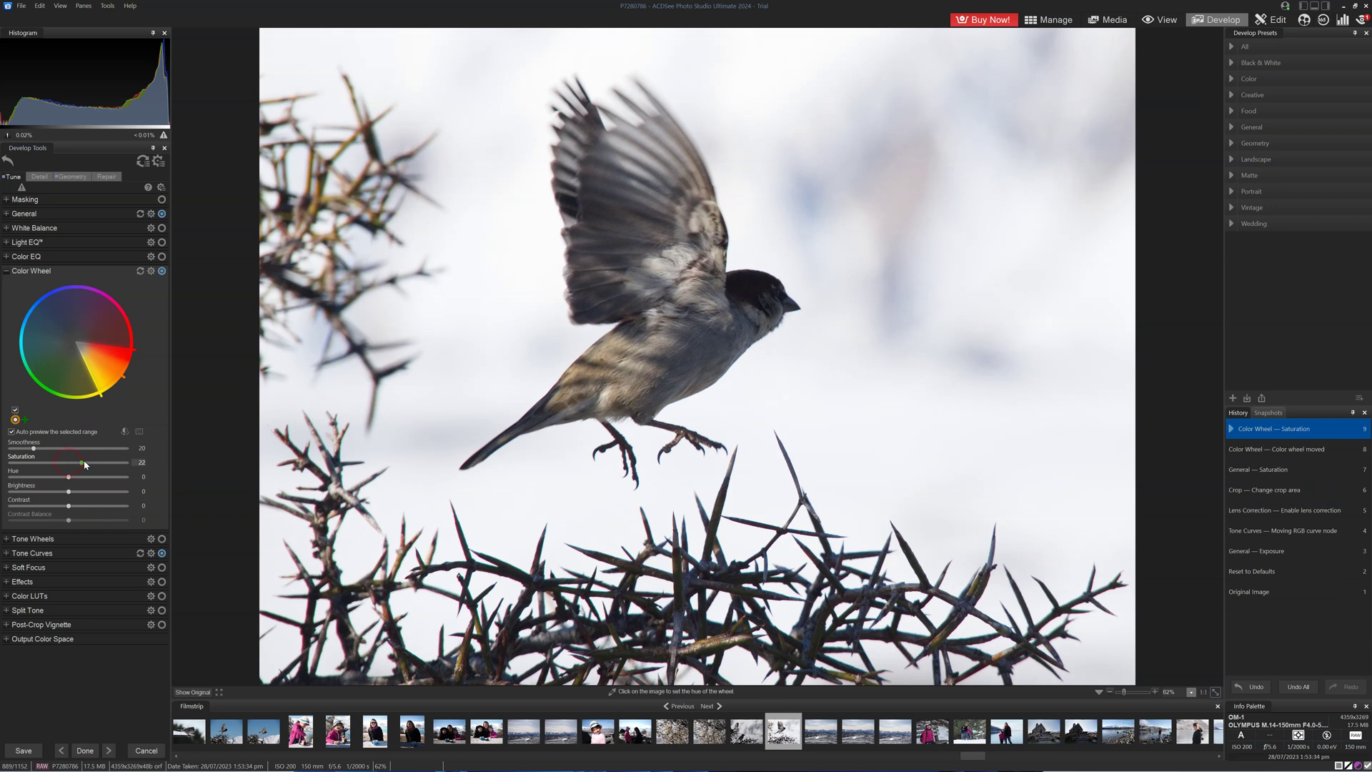
Step: Limit the Color Wheel range to the orange tones of the bird's plumage, spanning red to yellow
left_click_drag(12, 461, 89, 468)
left_click_drag(122, 490, 117, 491)
mouse_move(121, 348)
left_mouse_down()
mouse_move(100, 386)
mouse_move(128, 309)
mouse_move(71, 285)
mouse_move(28, 377)
mouse_move(100, 401)
mouse_move(25, 368)
mouse_move(57, 298)
mouse_move(130, 325)
mouse_move(115, 363)
mouse_move(121, 345)
mouse_move(89, 348)
left_mouse_up()
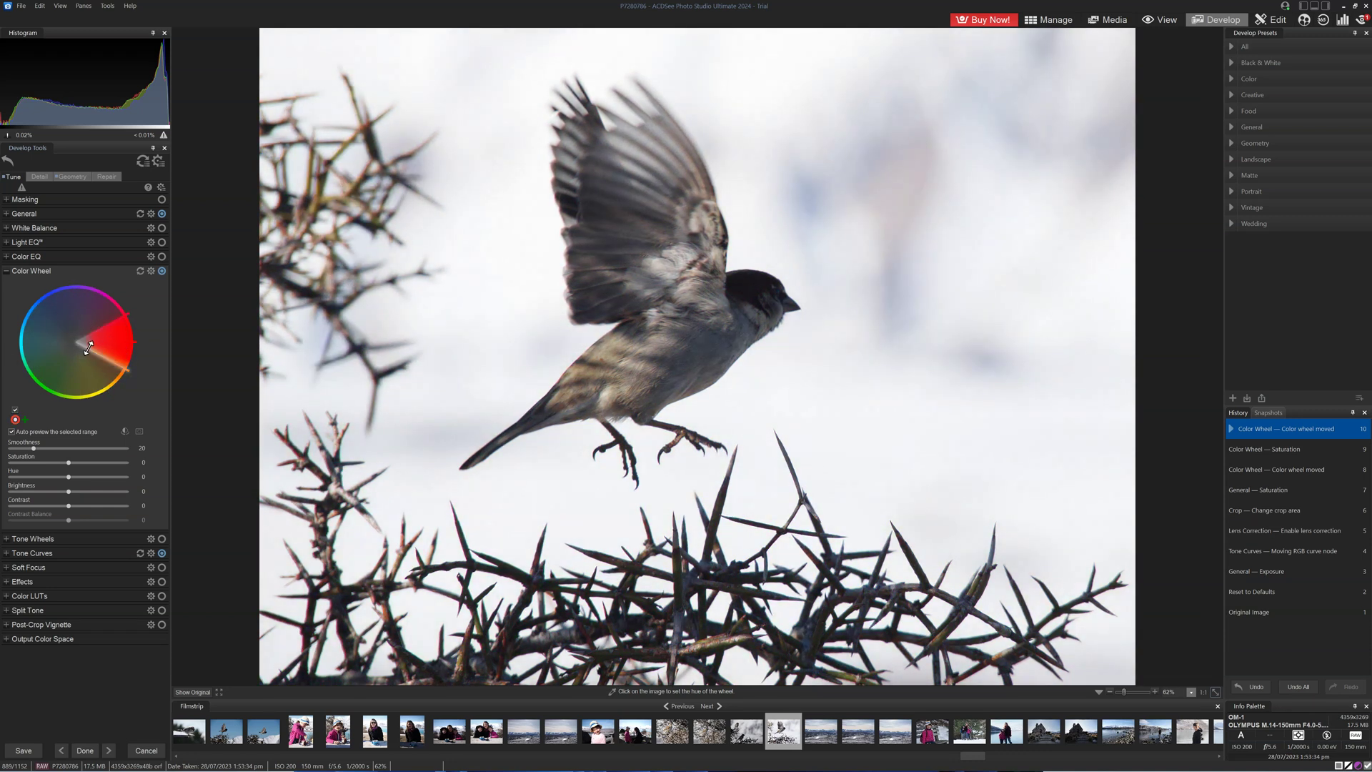
left_click(613, 370)
left_click_drag(131, 335, 129, 342)
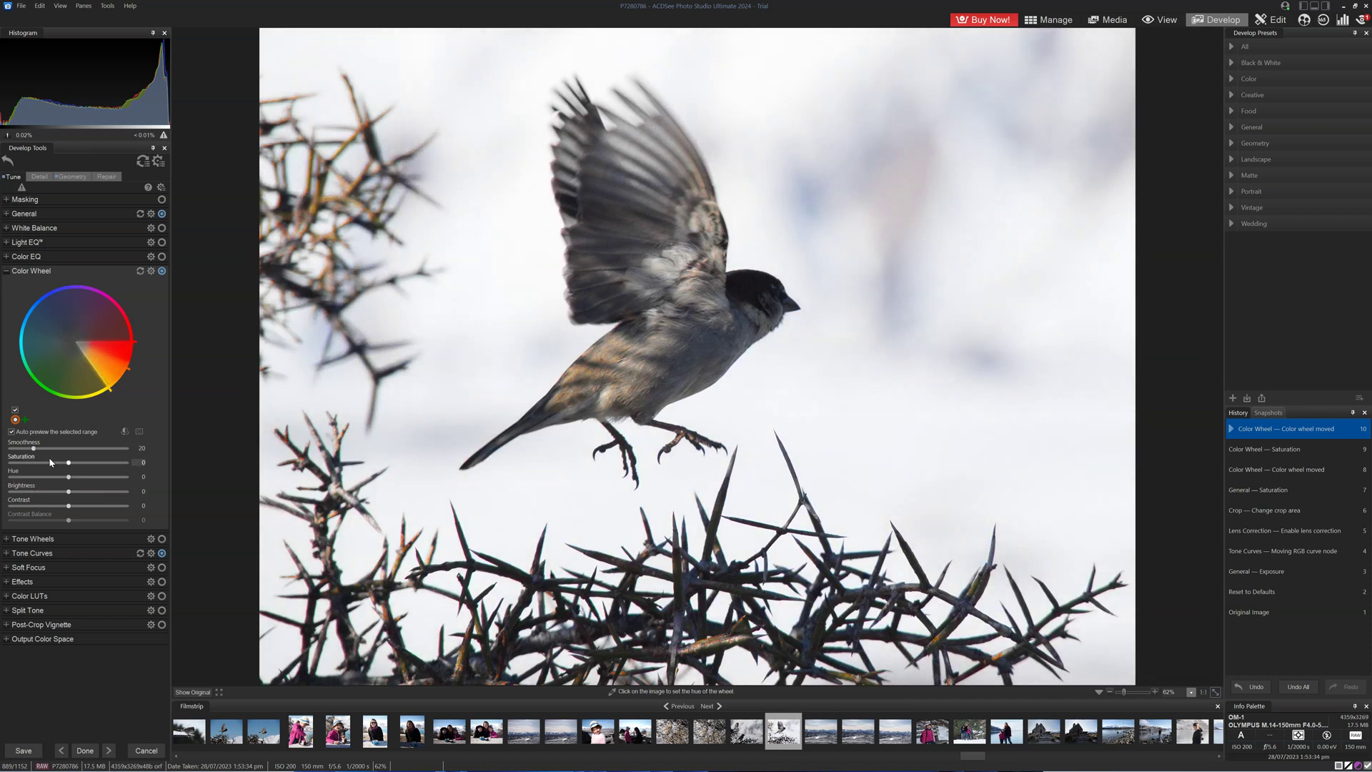
Step: Set the orange color range's saturation to 31, brightness to 49 and contrast to 27, leaving its hue at 0
left_click(83, 462)
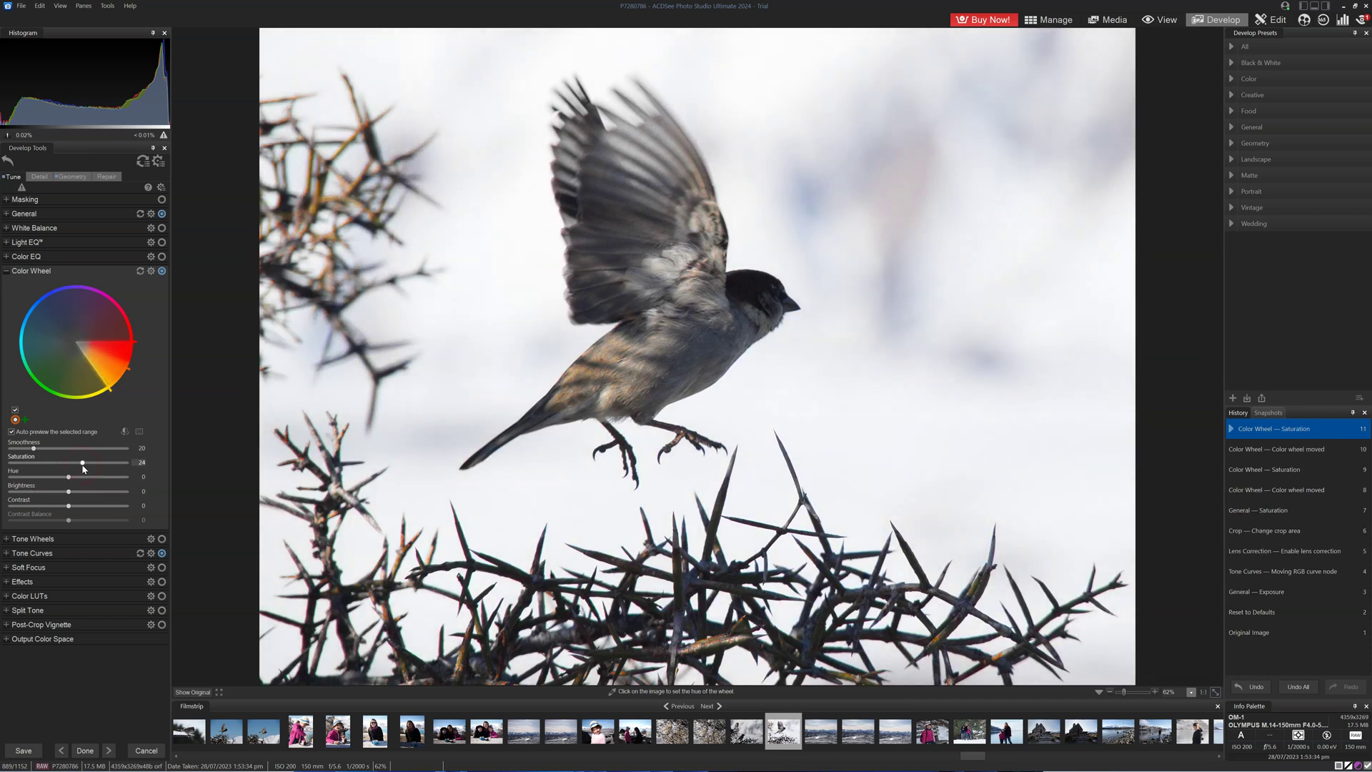
mouse_move(83, 466)
left_mouse_down()
mouse_move(47, 477)
mouse_move(77, 475)
left_mouse_up()
left_click(69, 477)
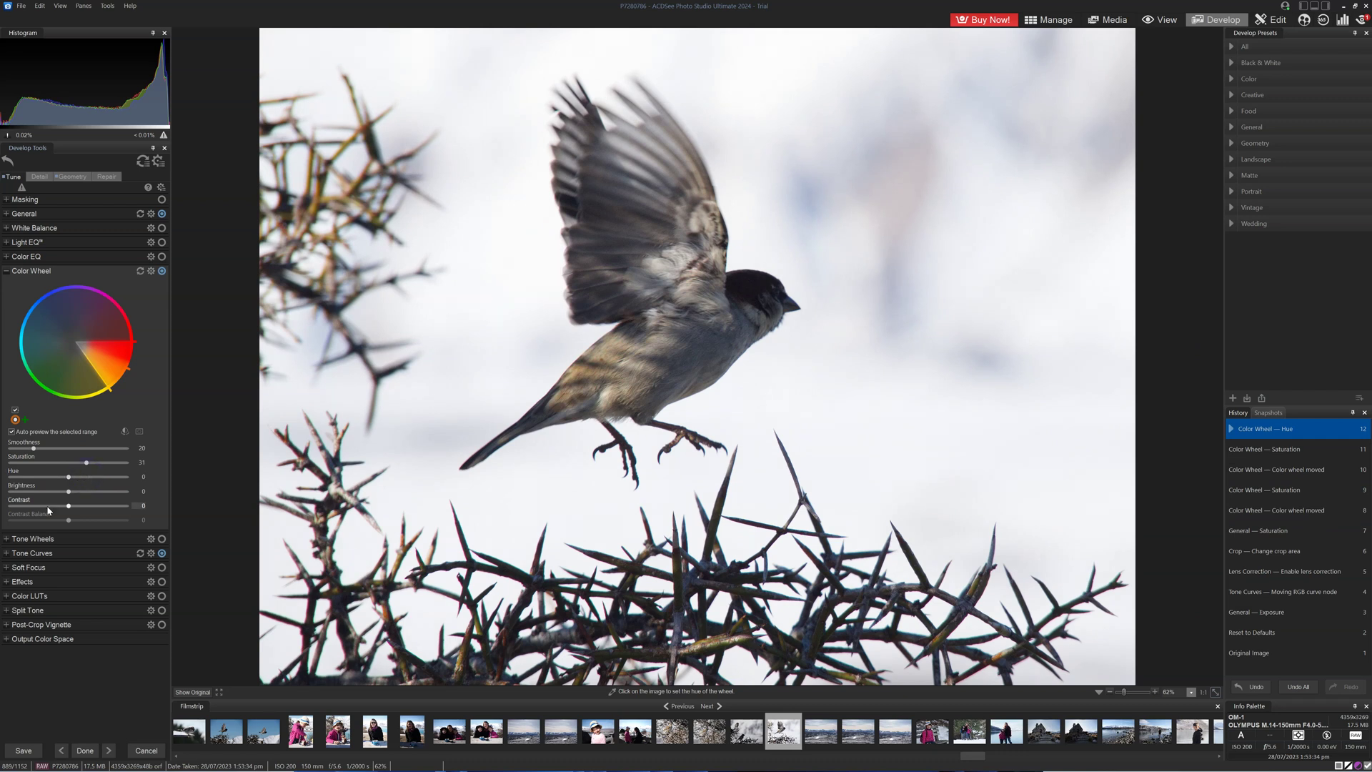
left_click_drag(68, 491, 84, 518)
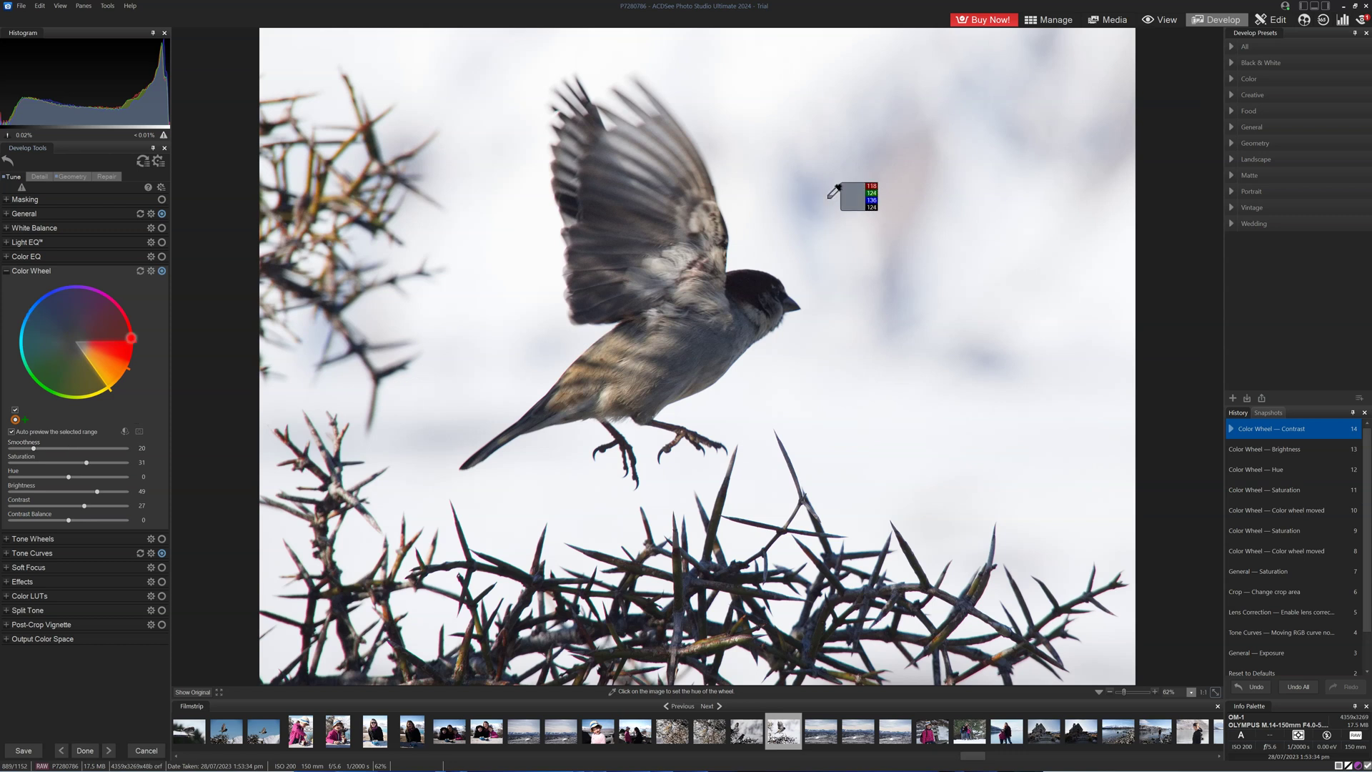
Step: Add a second color wheel for the background blues and set its saturation to 42 and contrast to -10
left_click(25, 420)
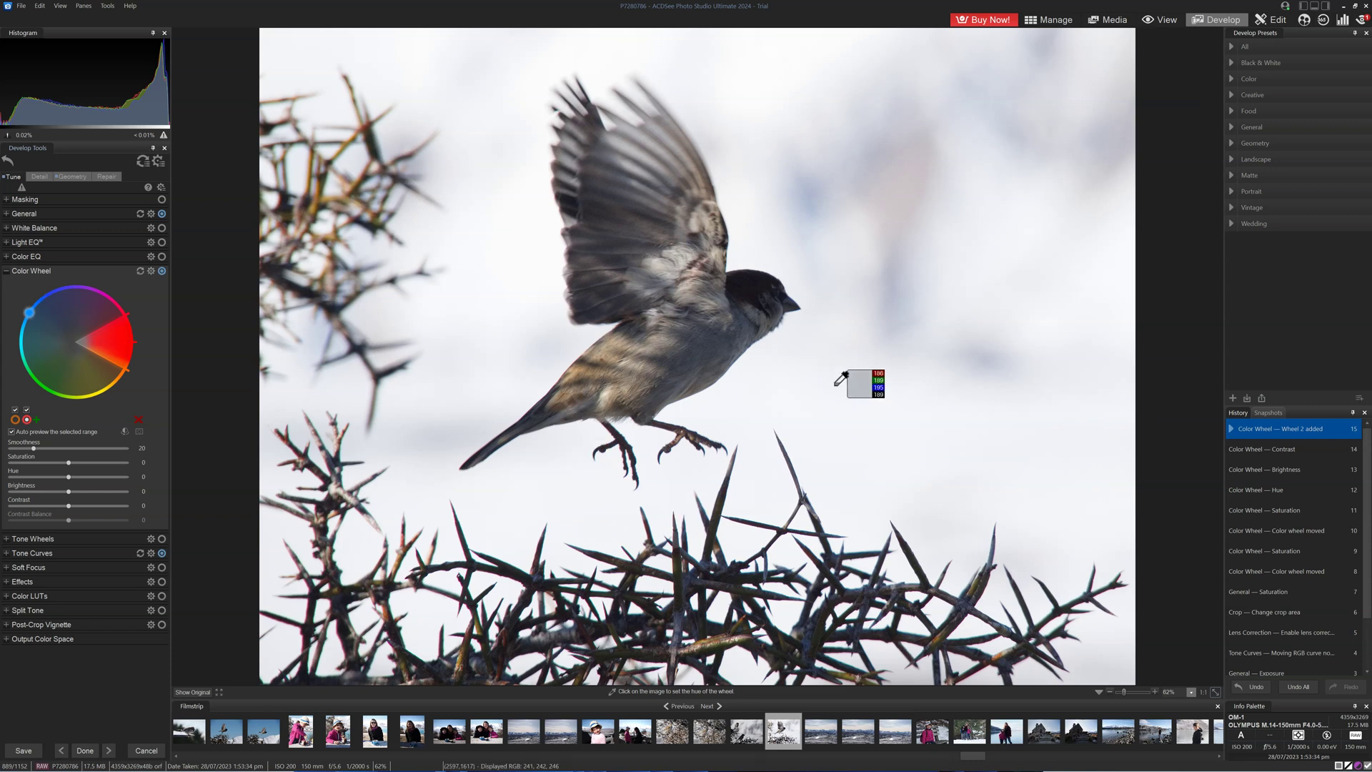
left_click(911, 306)
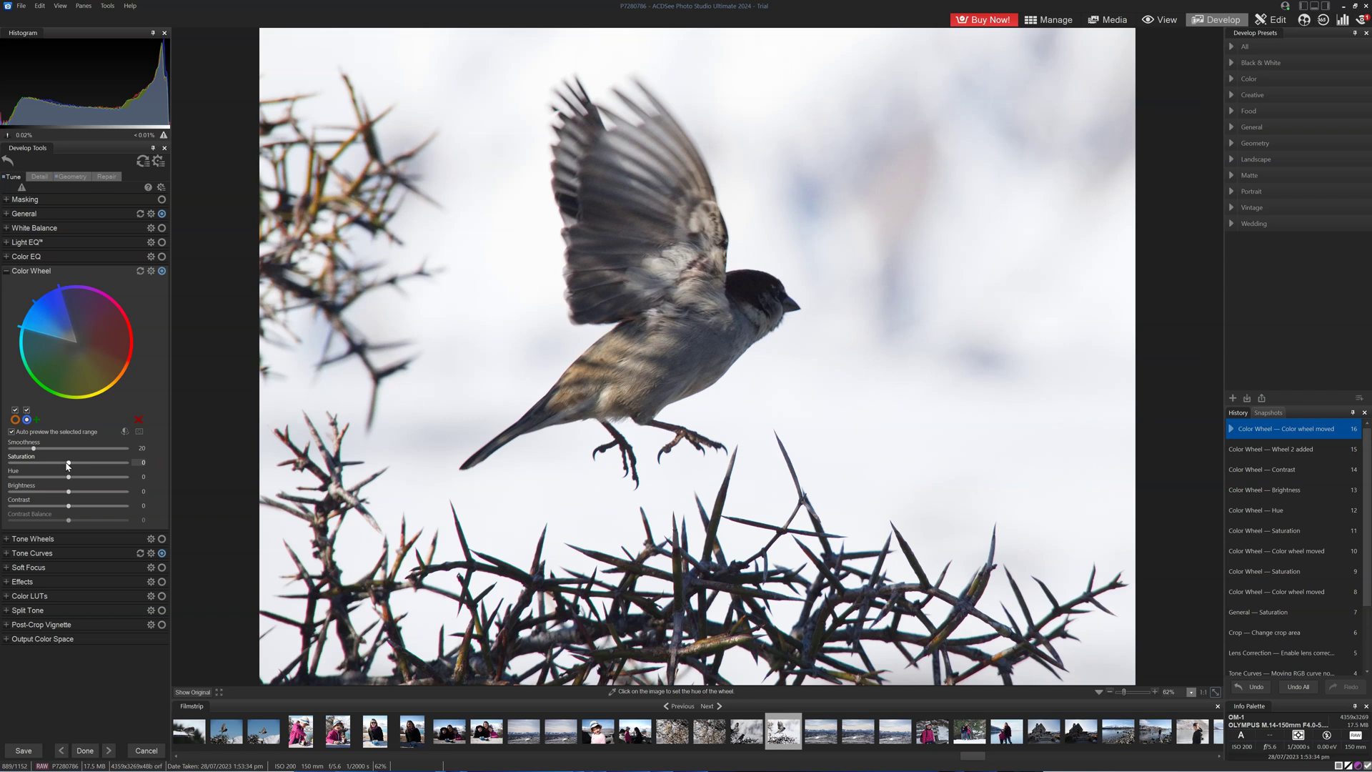
left_click_drag(69, 463, 63, 510)
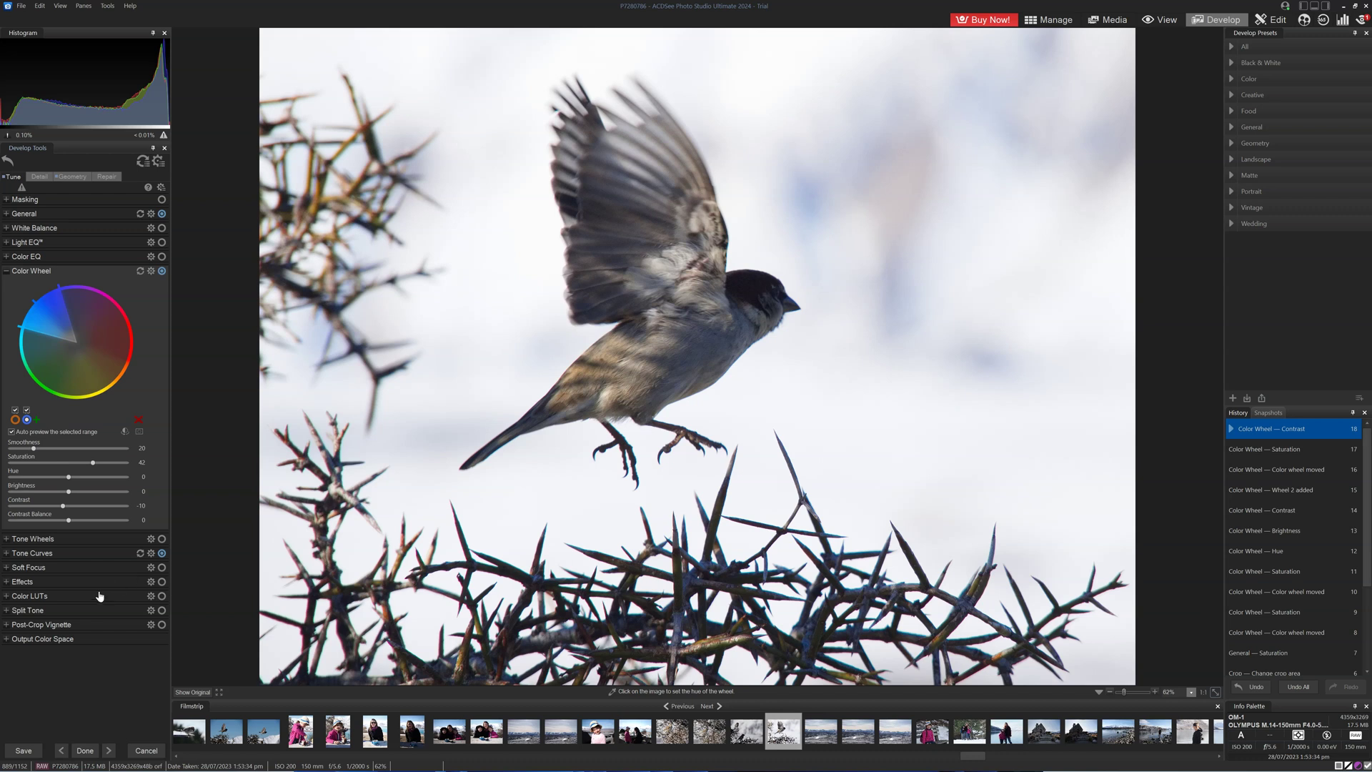
Step: Apply a dark Post-Crop Vignette to the photo with a strength of -40
left_click(28, 626)
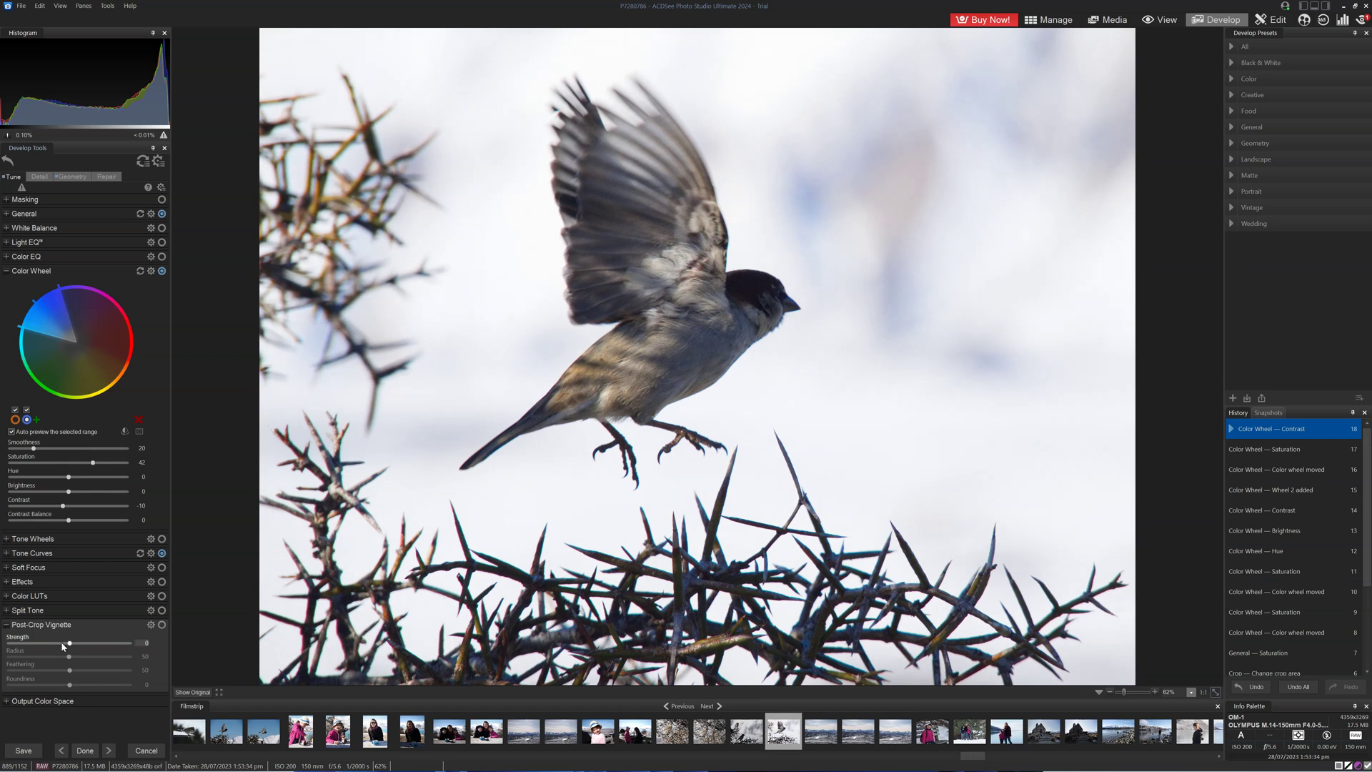
left_click(59, 643)
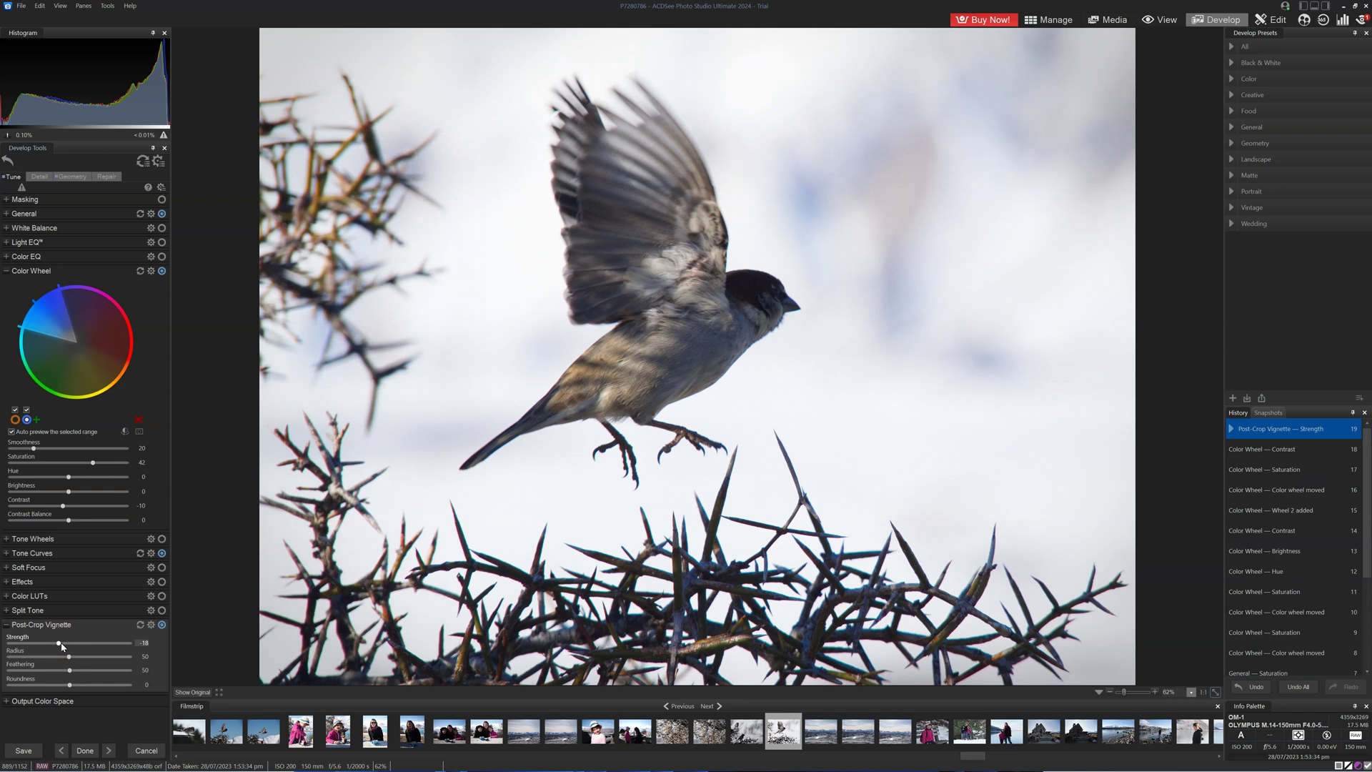
left_click(48, 644)
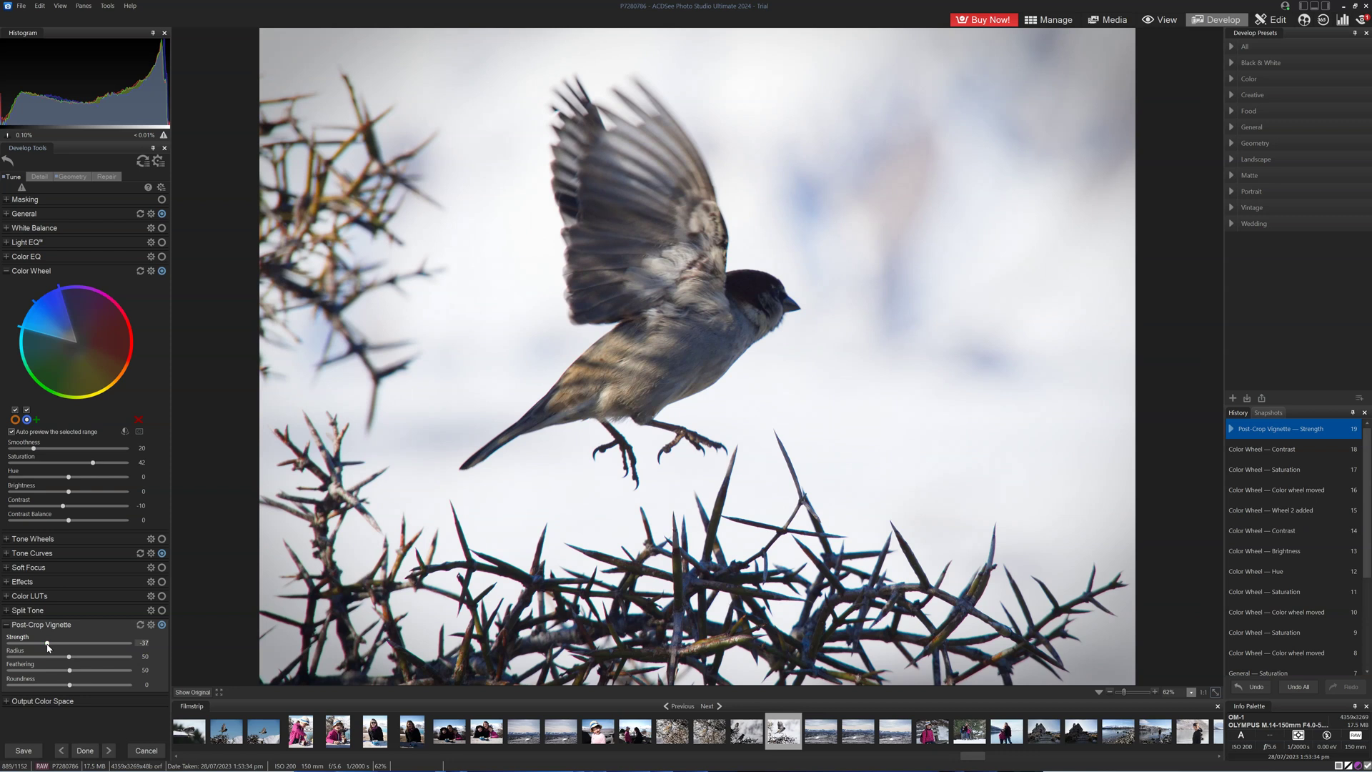
left_click_drag(48, 644, 3, 642)
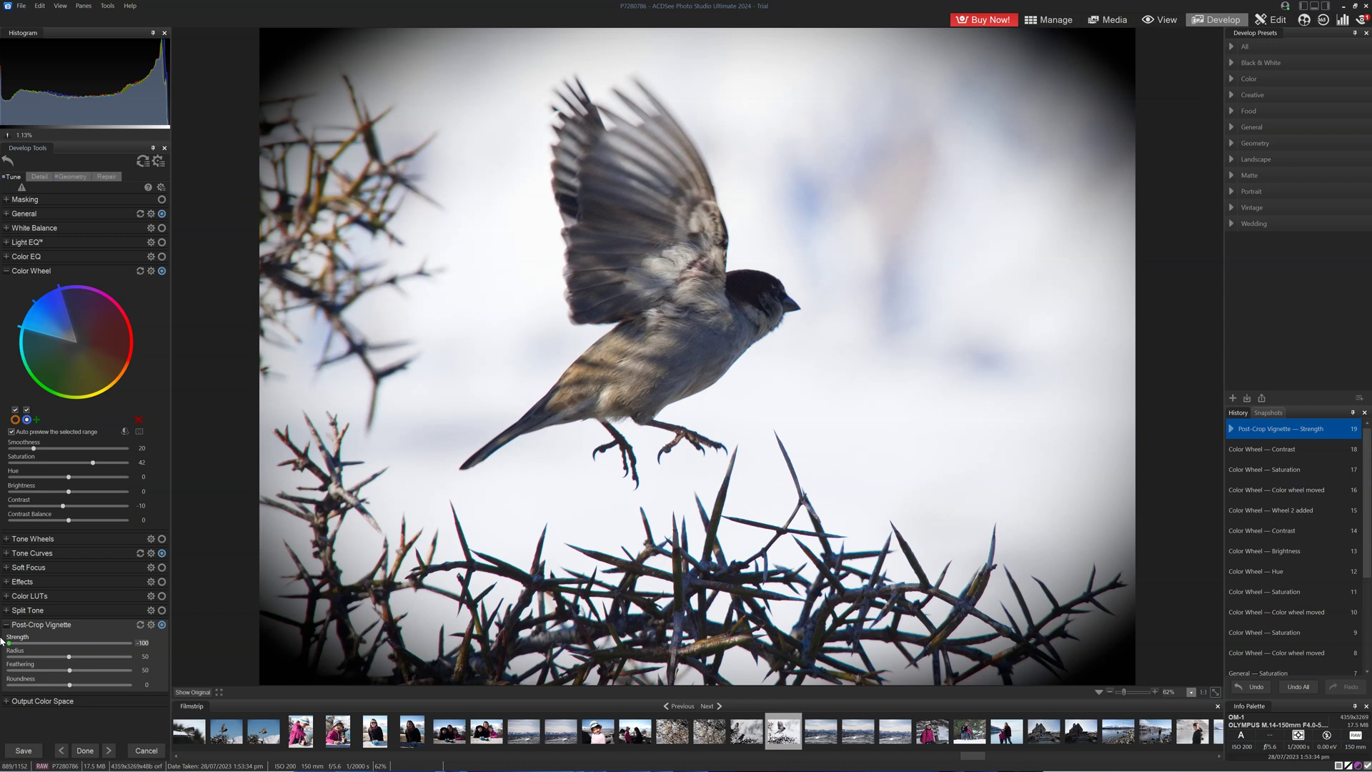
left_click_drag(6, 638, 41, 642)
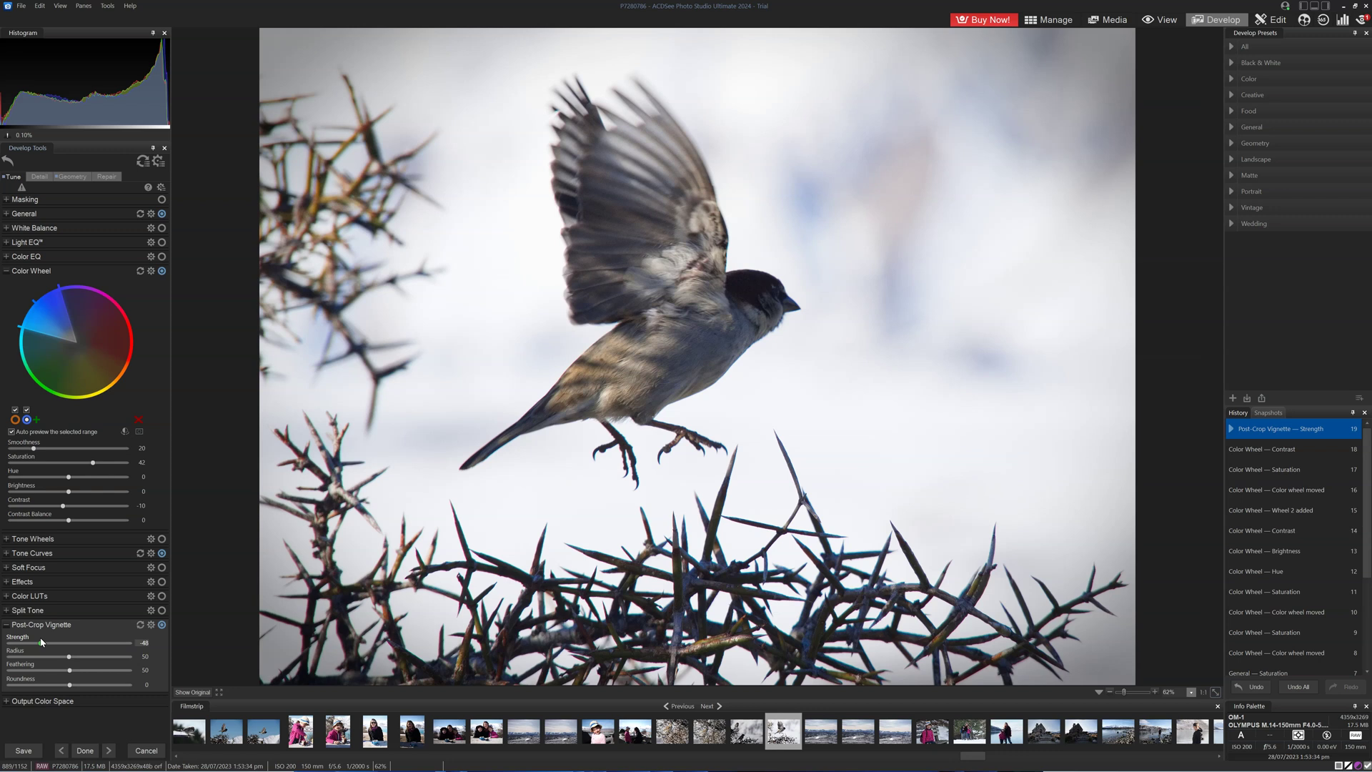
left_click_drag(40, 642, 46, 644)
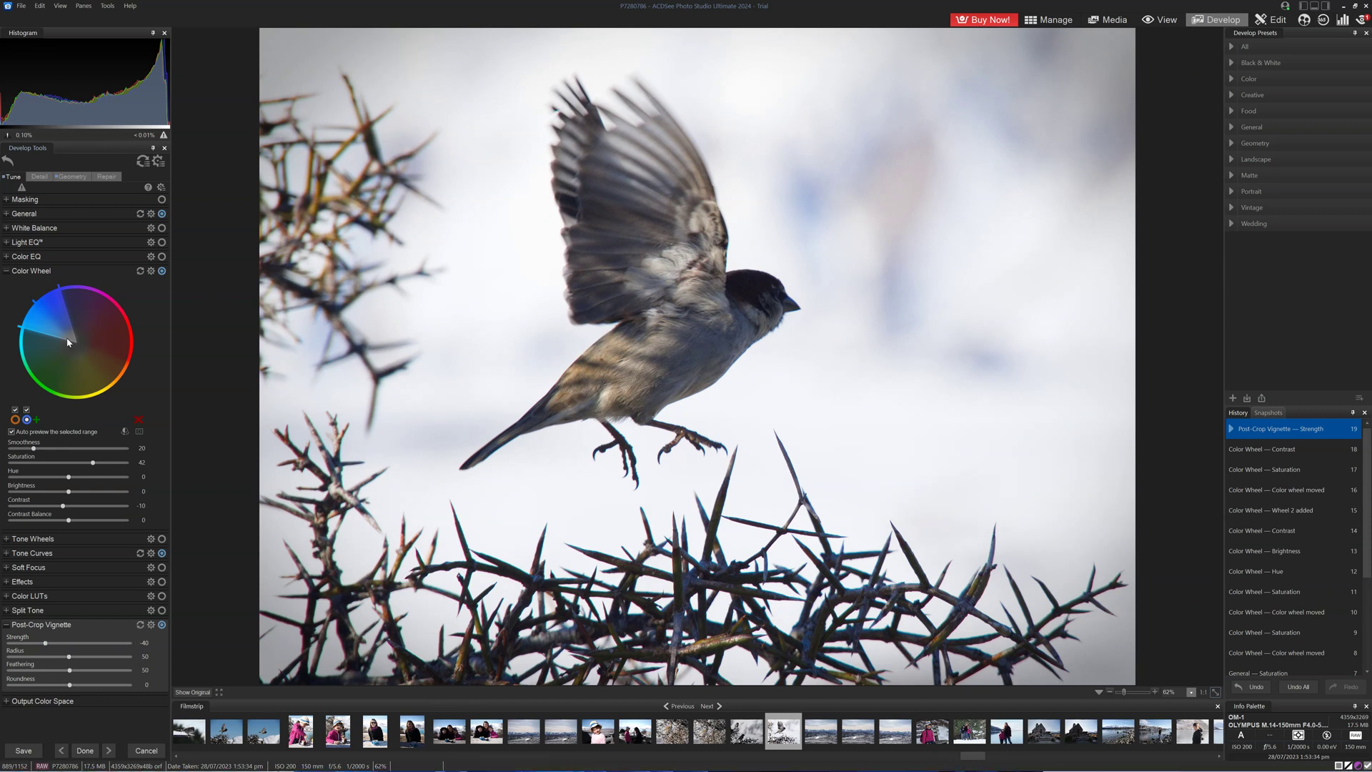
Step: Delete the second color wheel that targets the background blues
left_click(139, 421)
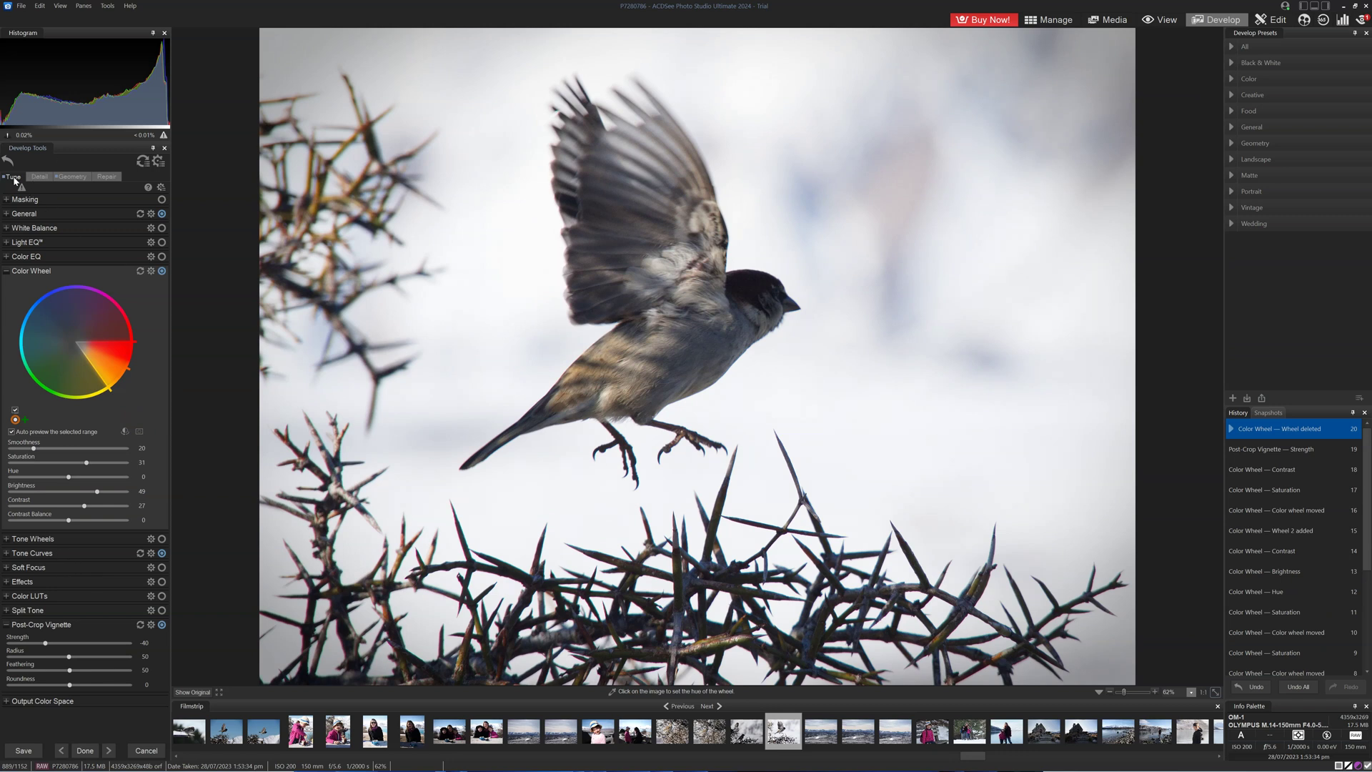
Step: Set the general clarity of the photo to 28
left_click(7, 213)
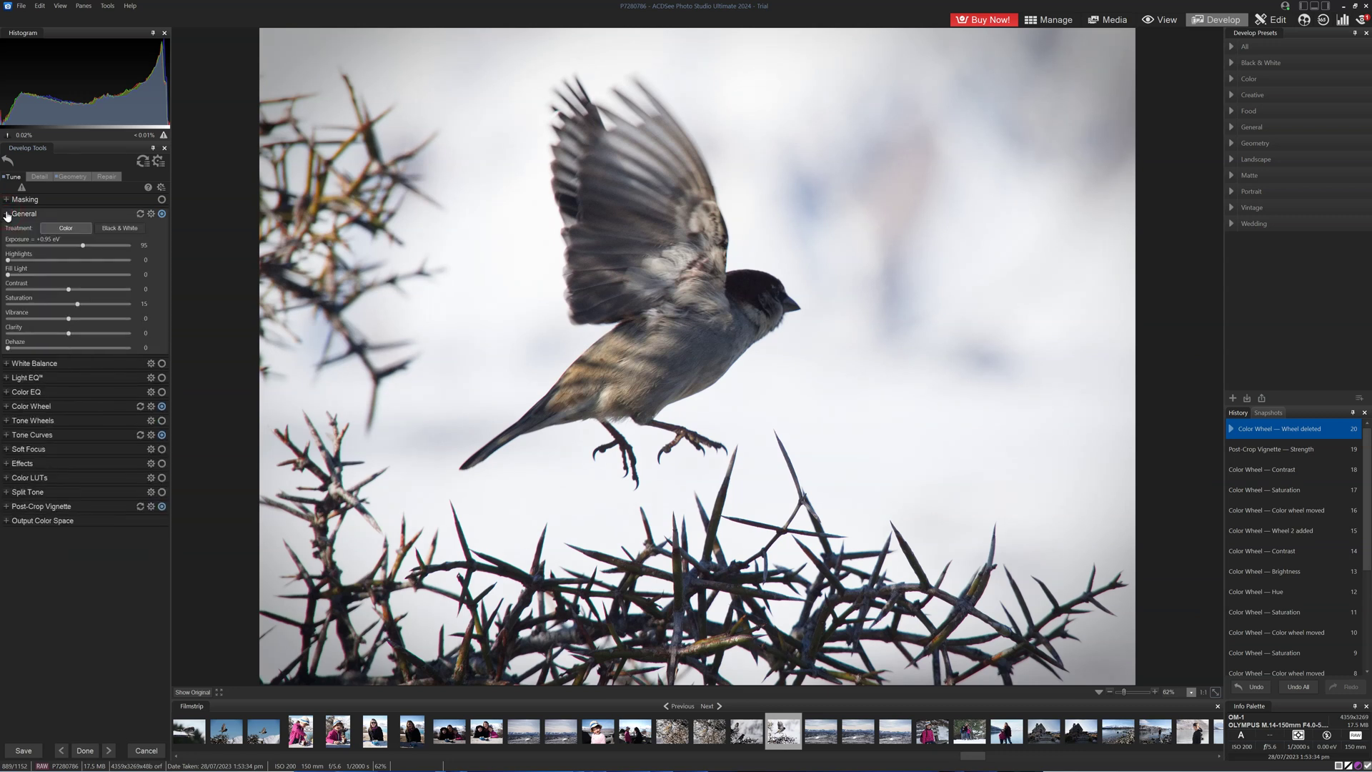
left_click(82, 333)
left_click_drag(82, 334, 85, 334)
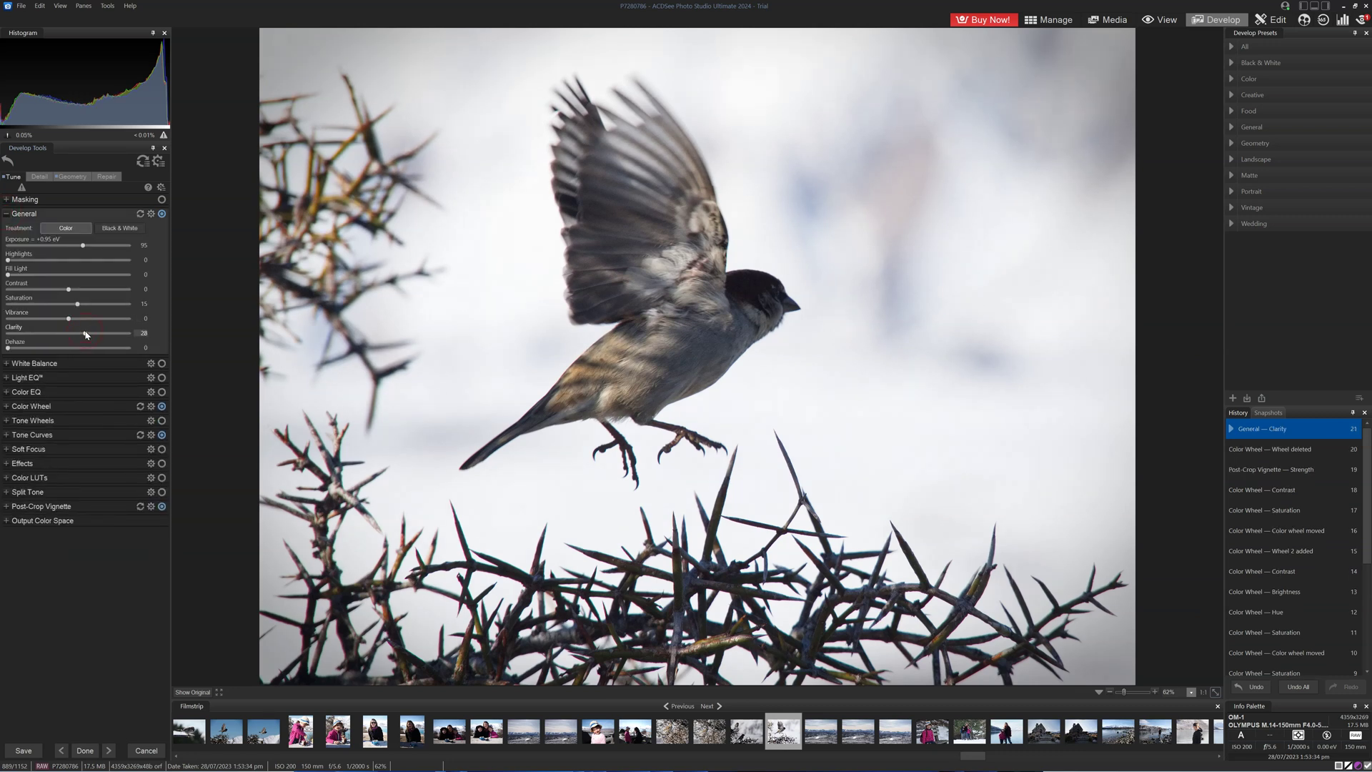
Step: Sharpen the photo with an amount of 66 and a radius of 3
left_click(39, 177)
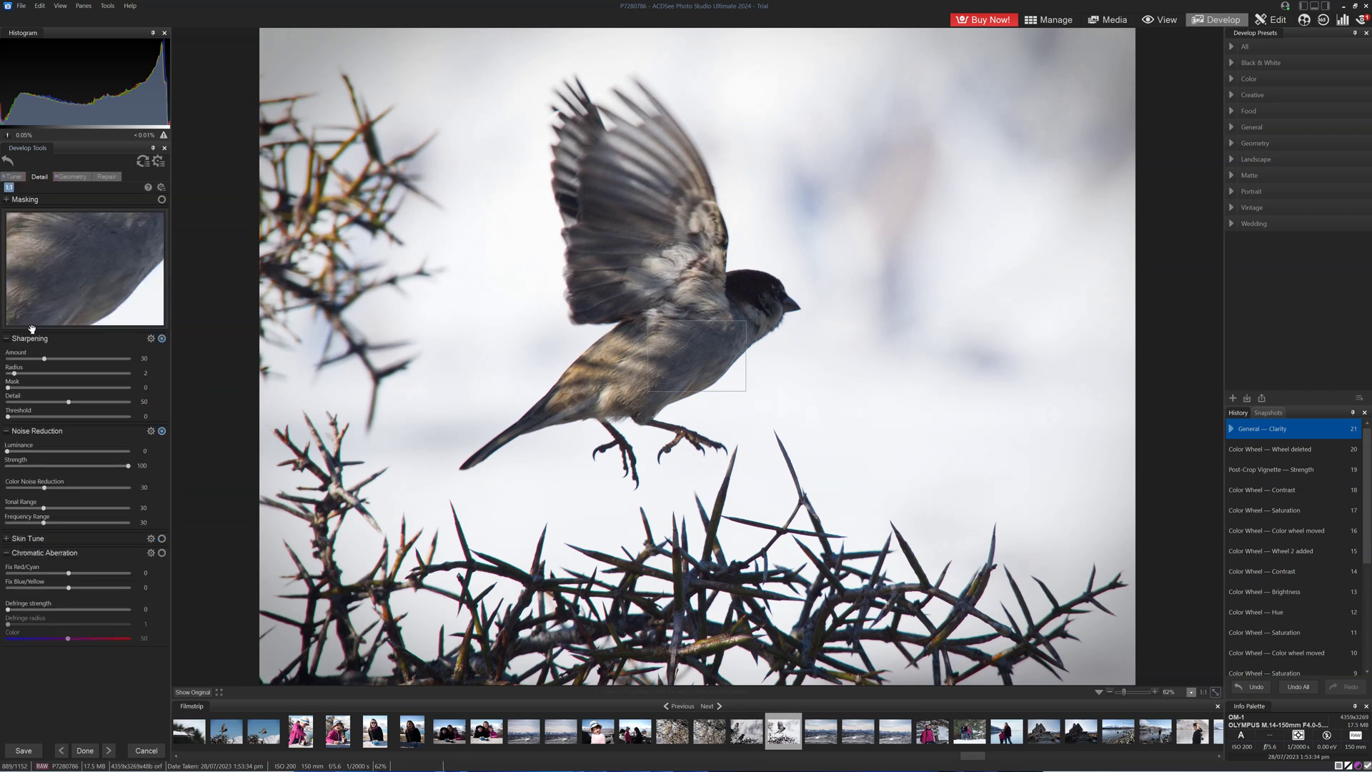
left_click(68, 358)
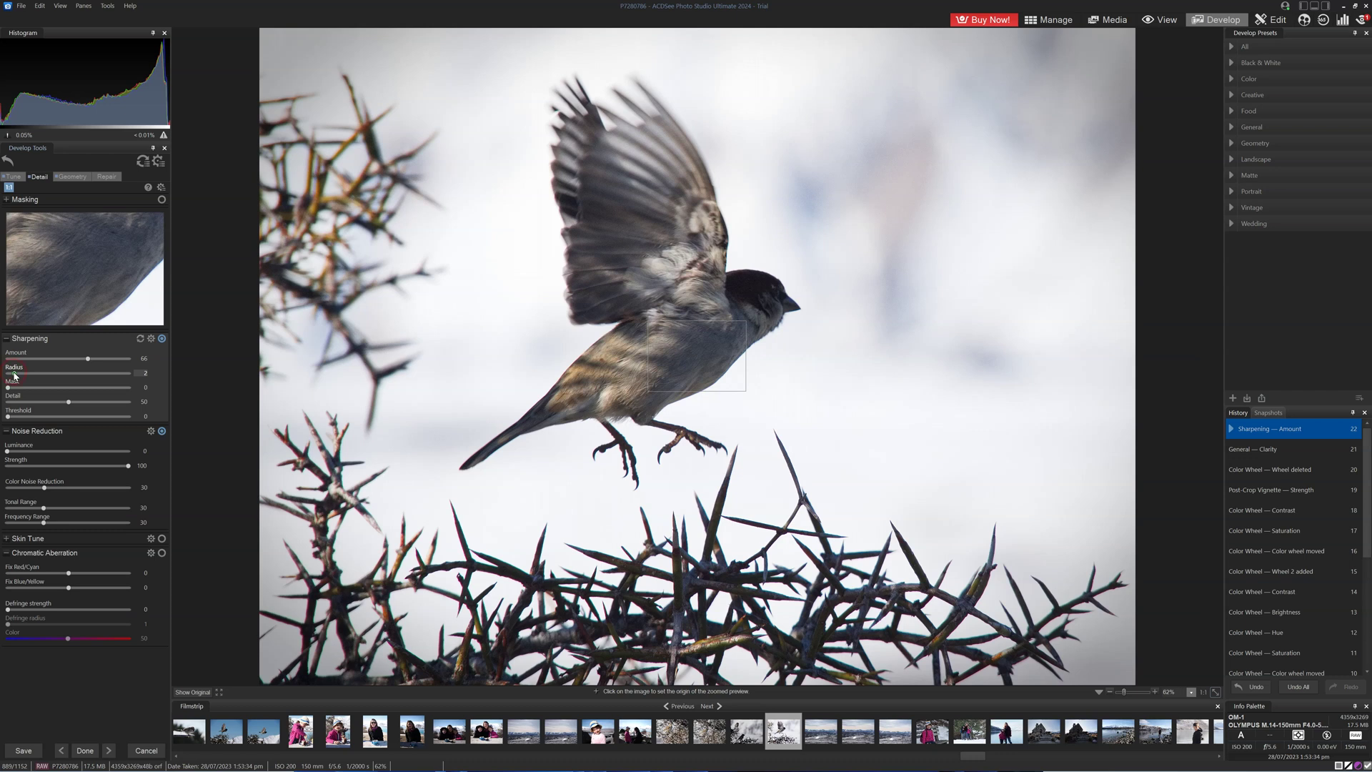
left_click_drag(15, 374, 19, 373)
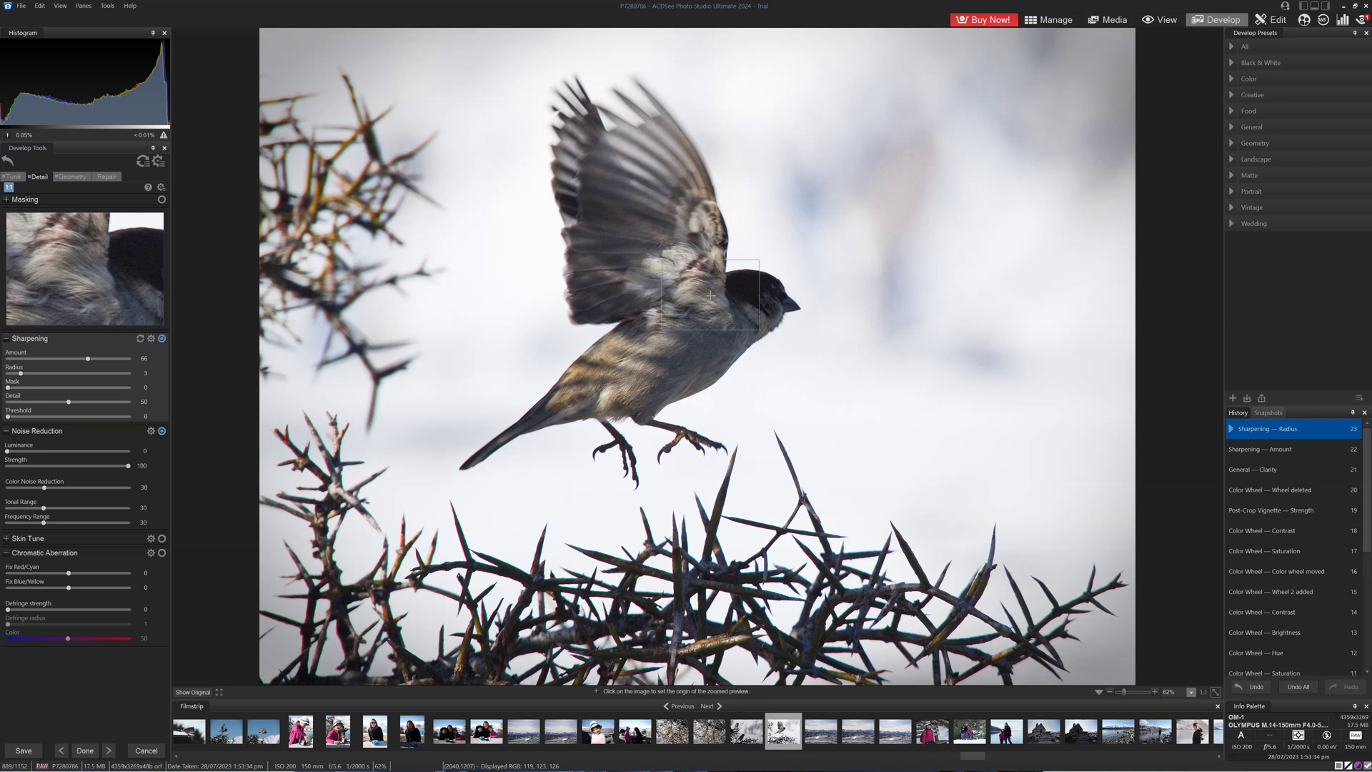
Step: Examine the sharpening on the bird's wing, body, tail and head in the magnified preview, and compare it with sharpening switched off and on
left_click(641, 244)
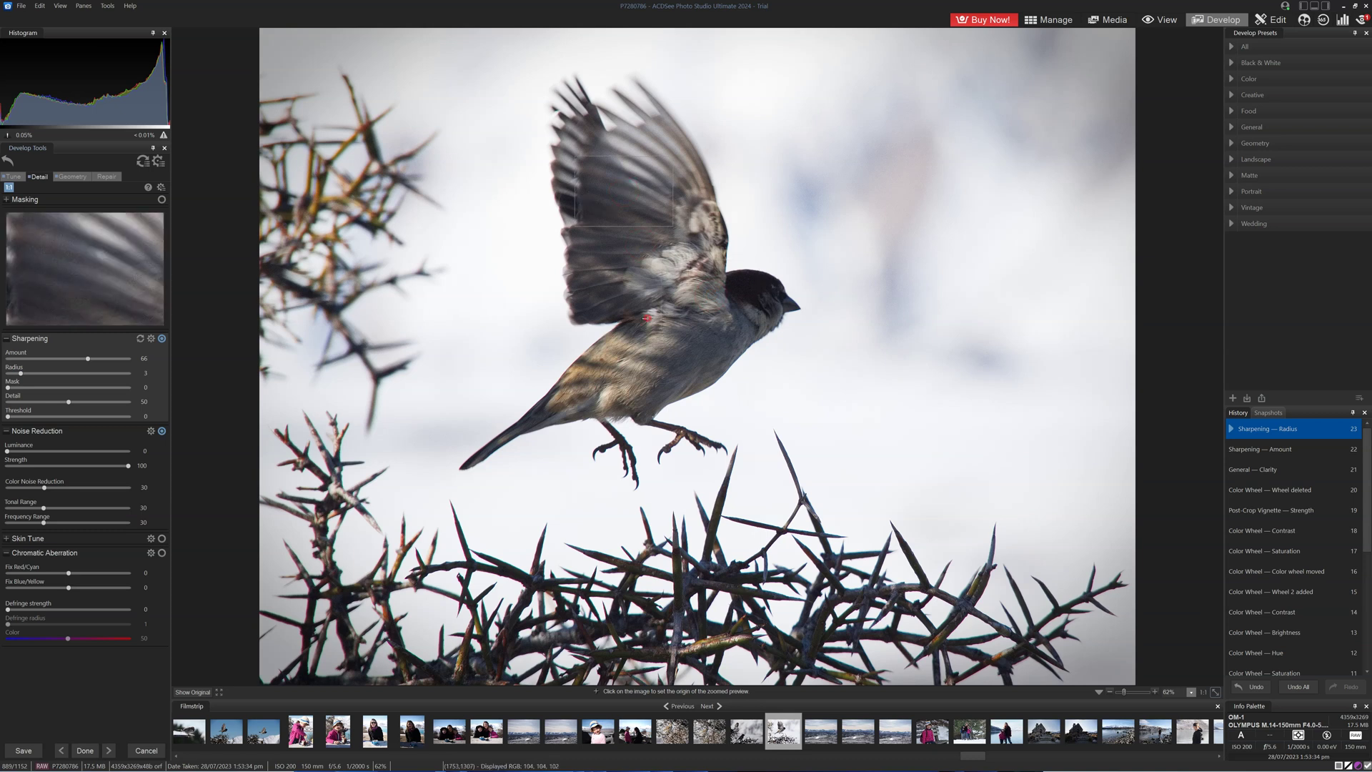
left_click(650, 355)
left_click(585, 346)
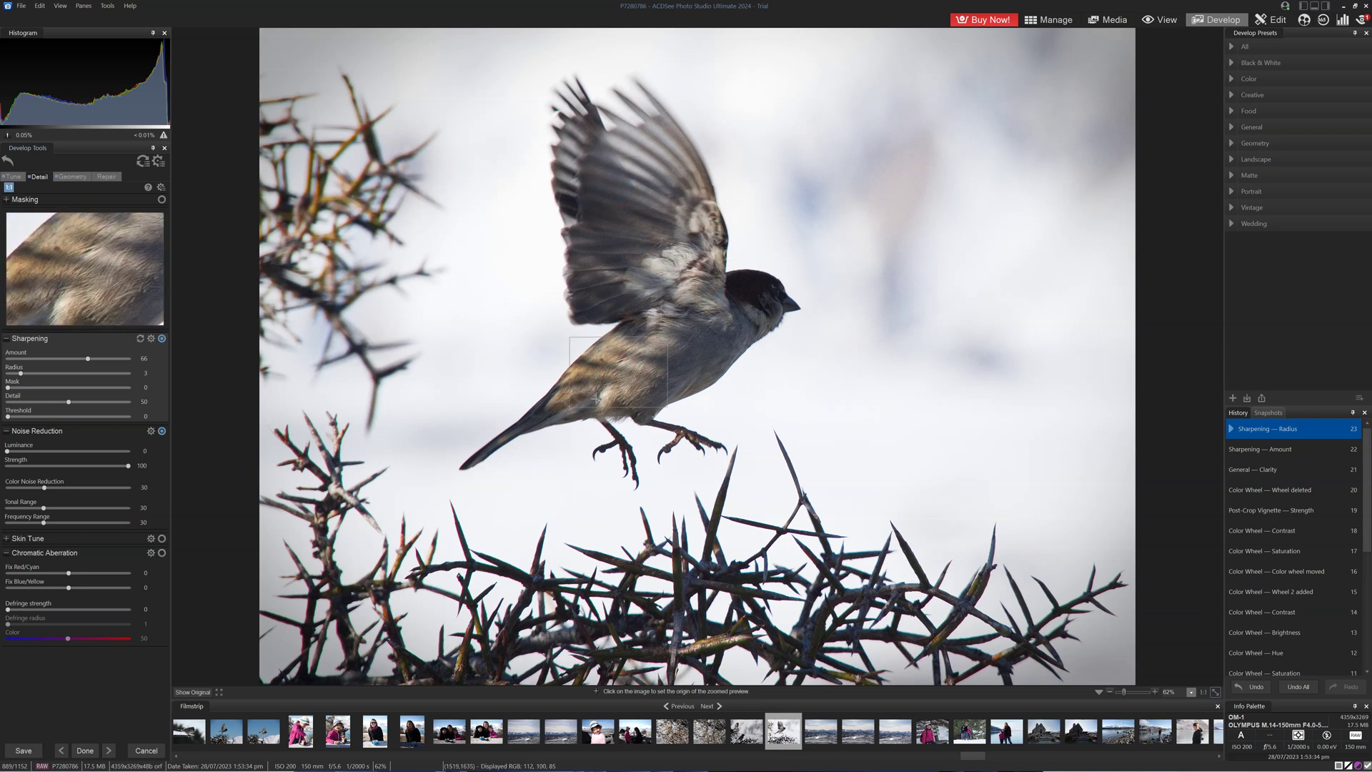
left_click(614, 406)
left_click(653, 423)
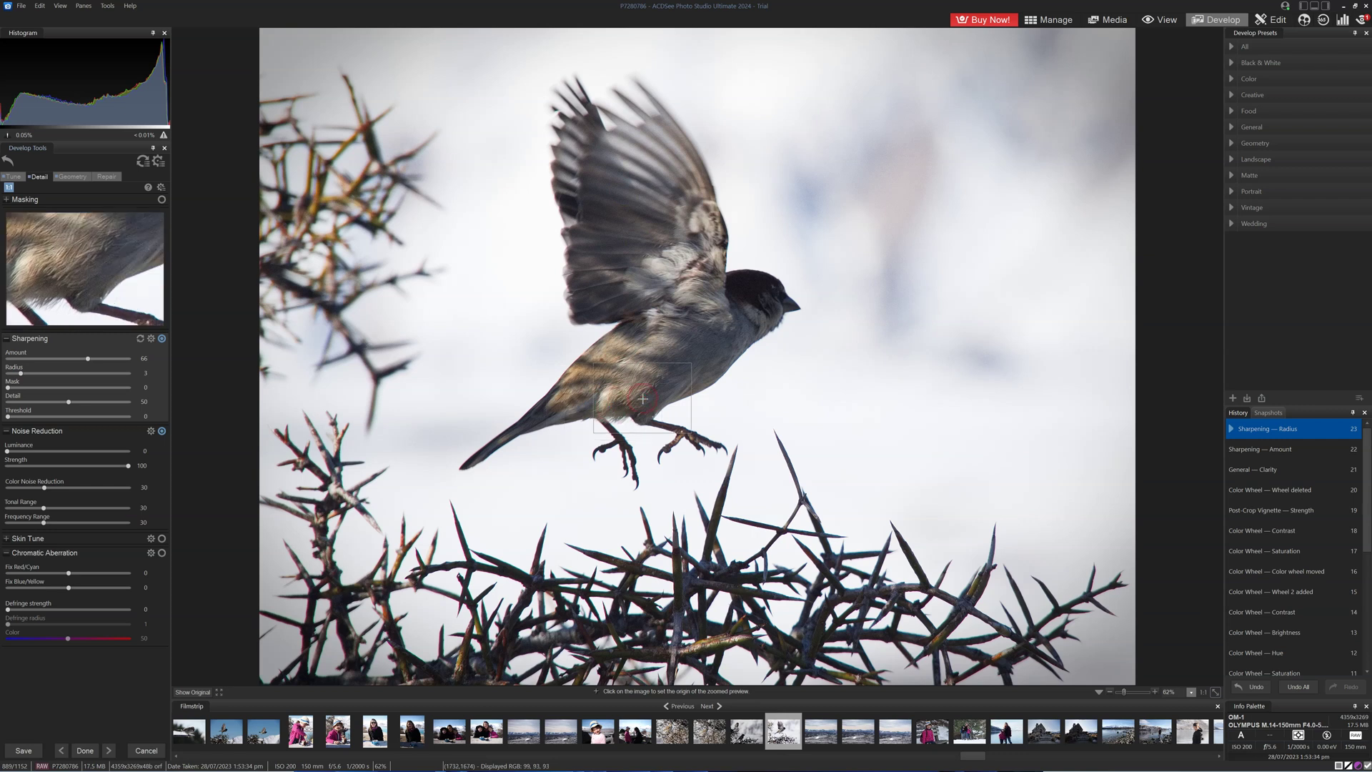
left_click(571, 425)
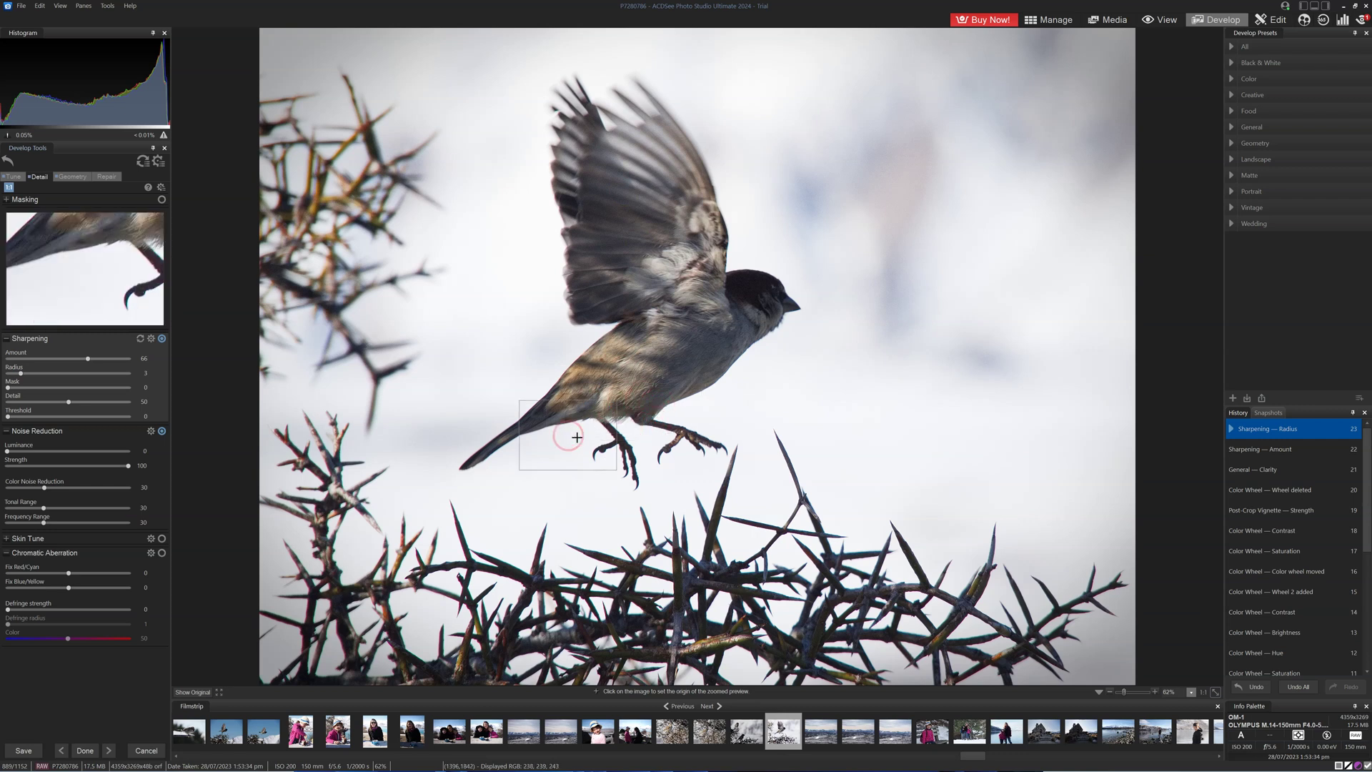
left_click(543, 416)
left_click(544, 386)
left_click(575, 350)
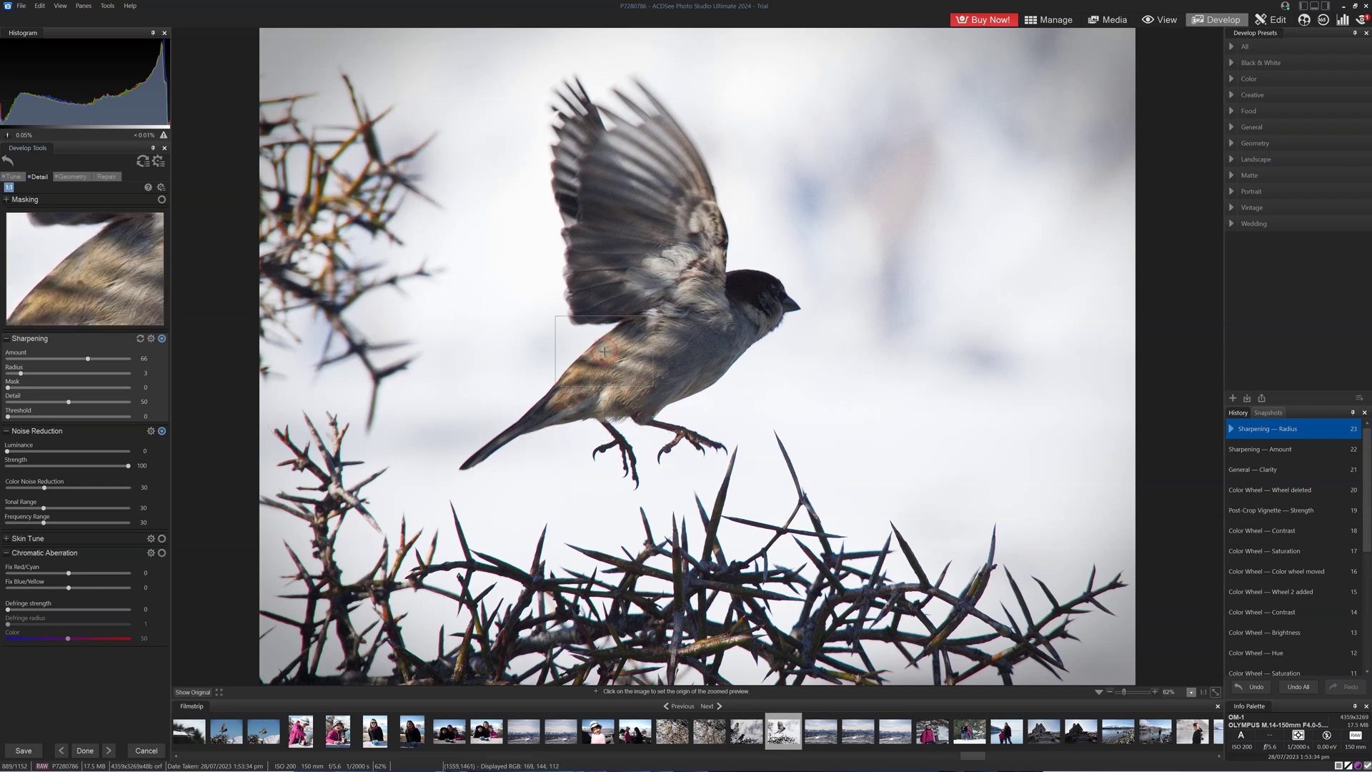
left_click(646, 338)
left_click(760, 294)
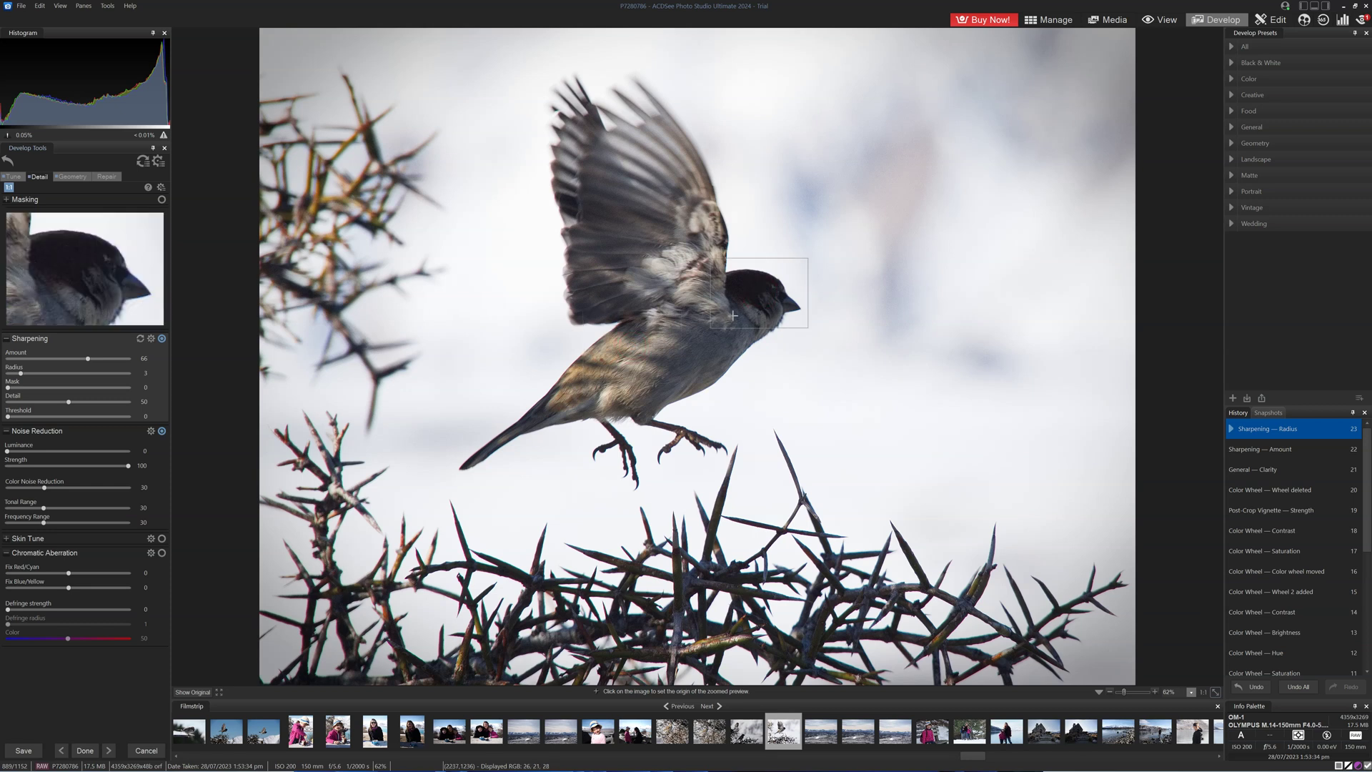
left_click(668, 381)
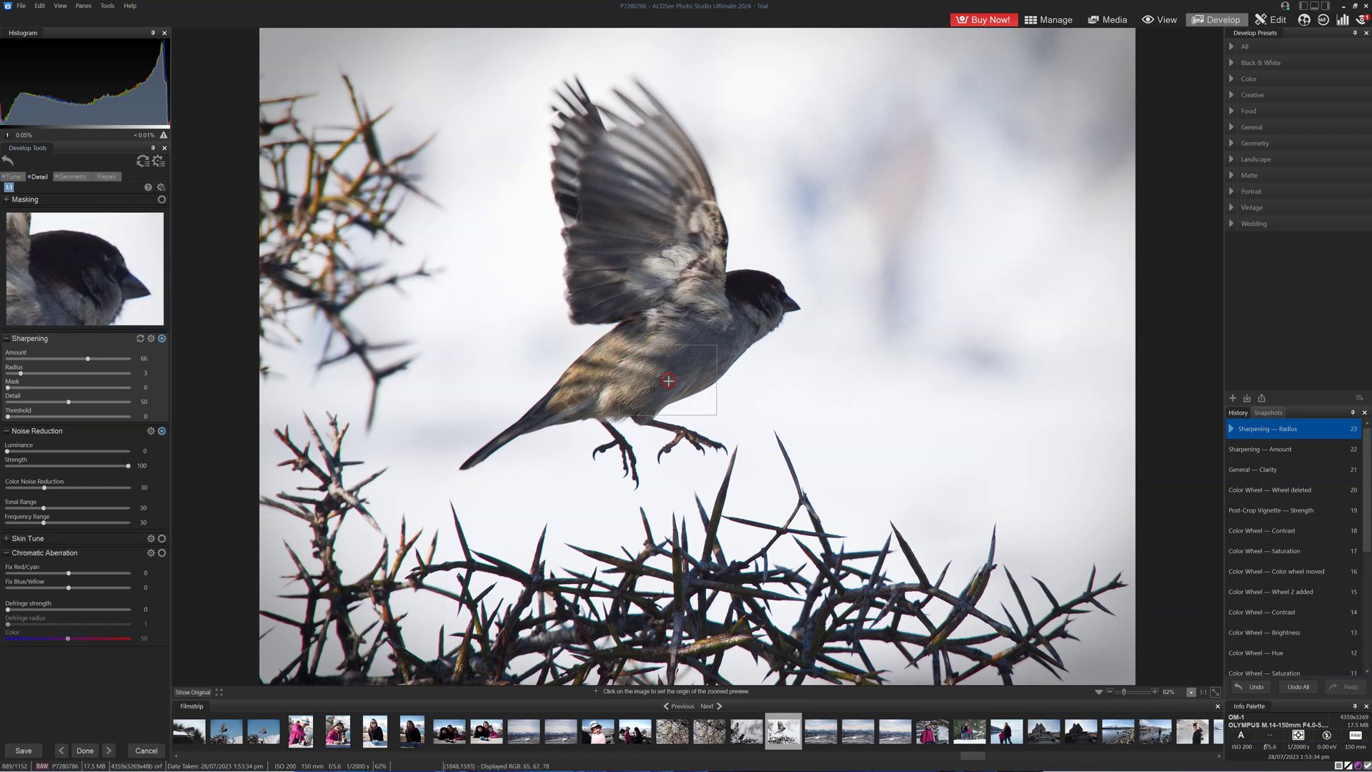
left_click(162, 340)
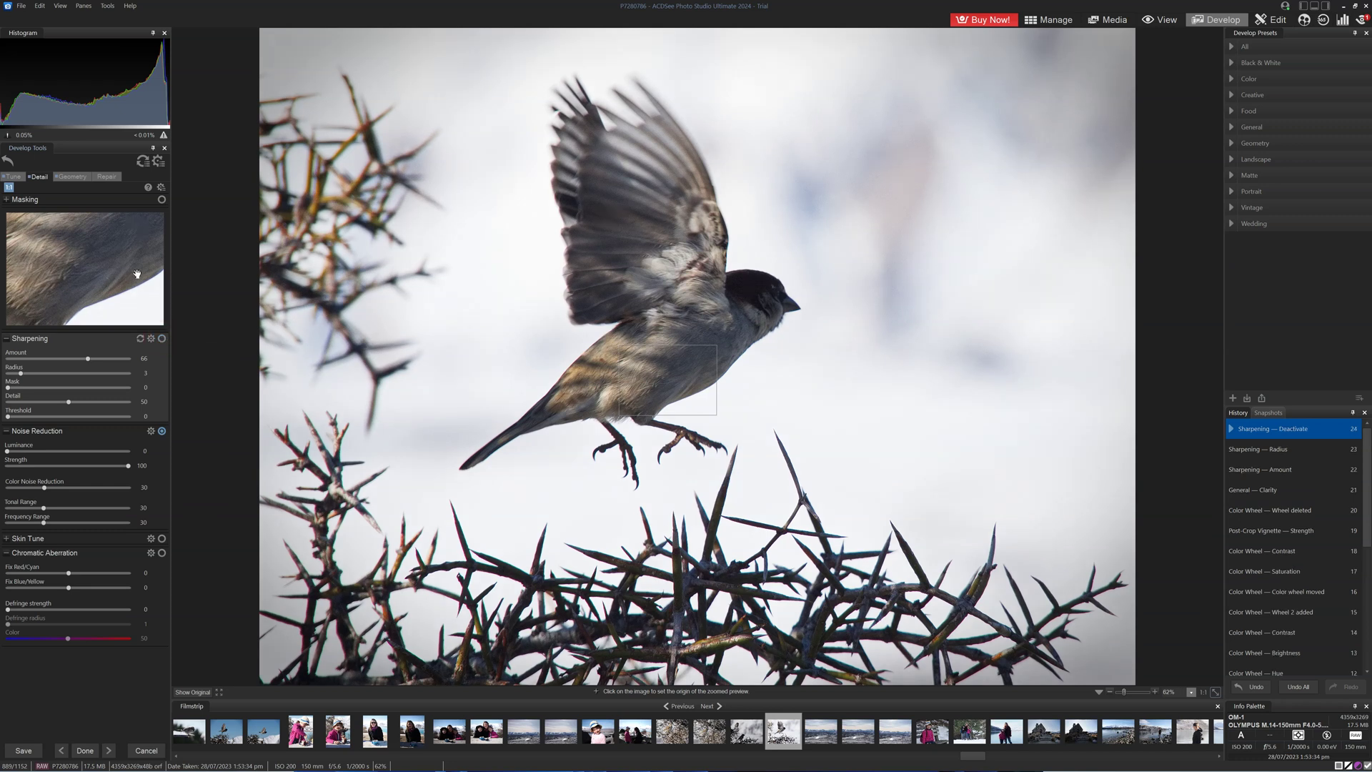
left_click(161, 340)
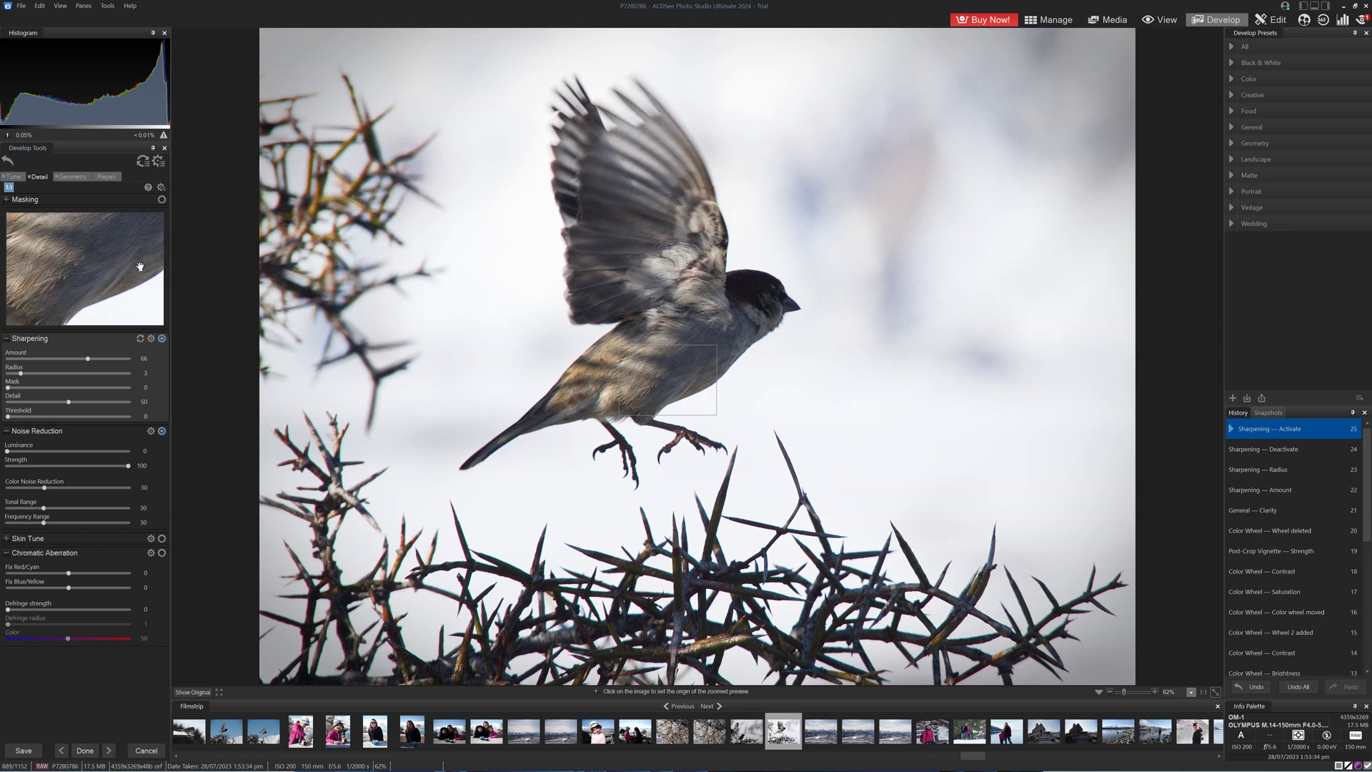
Step: Slightly brighten the dark tones of the bird's head directly on the photo using Light EQ in Advanced mode
left_click(13, 176)
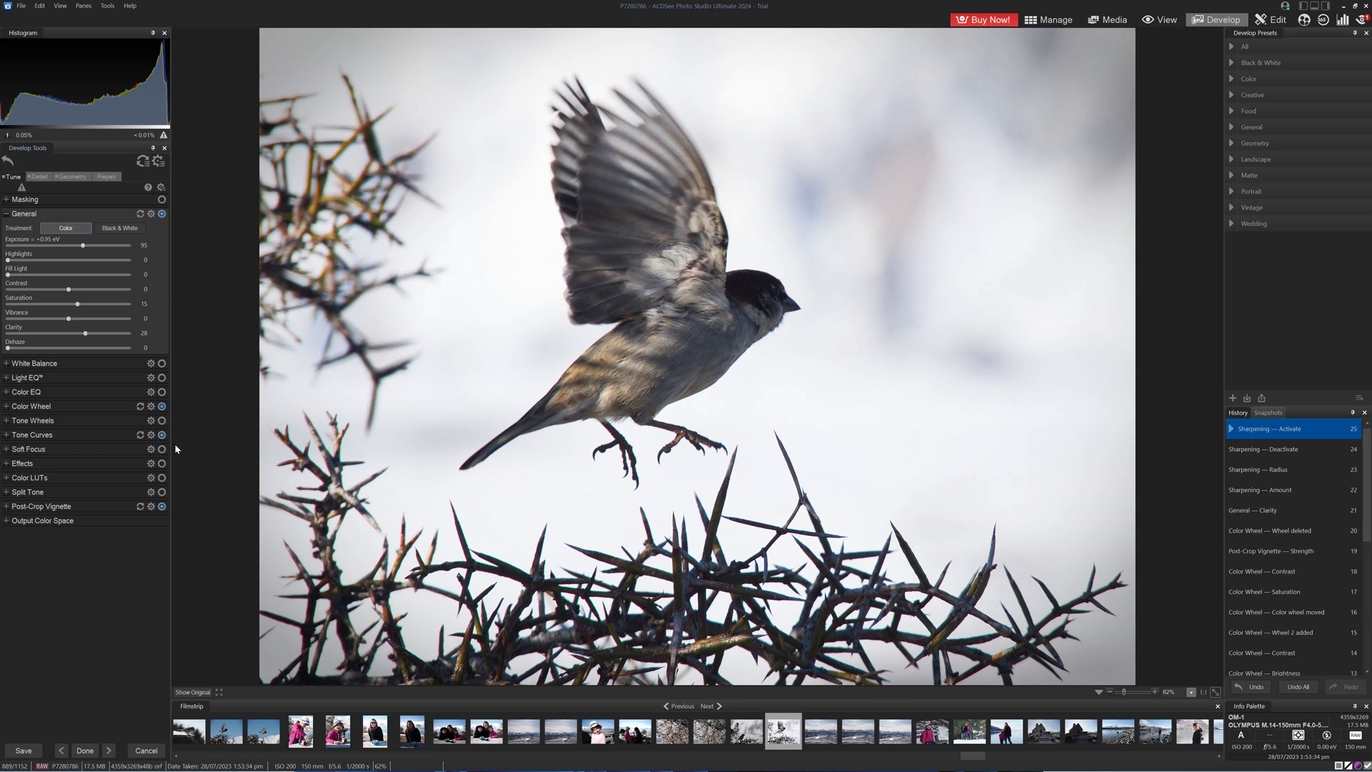
left_click(19, 380)
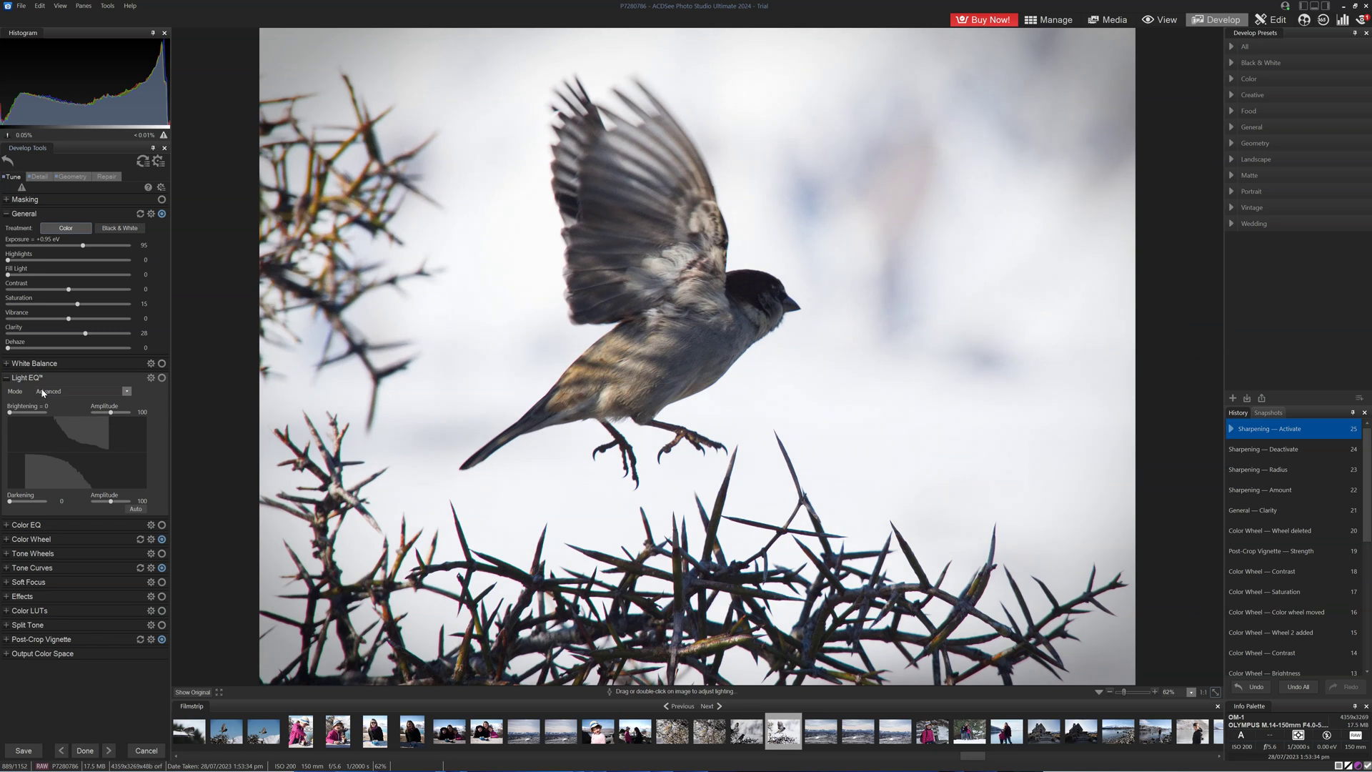
left_click(43, 391)
left_click(63, 393)
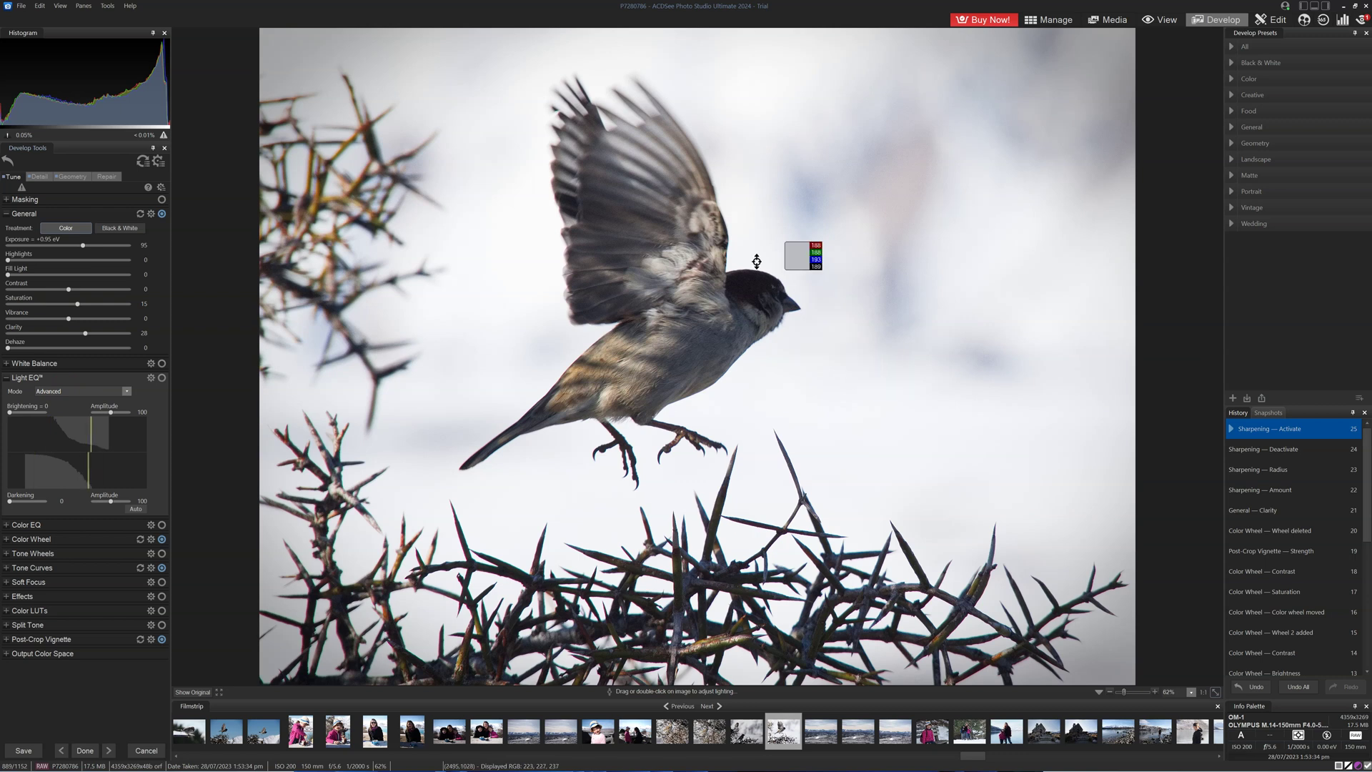
left_click(751, 288)
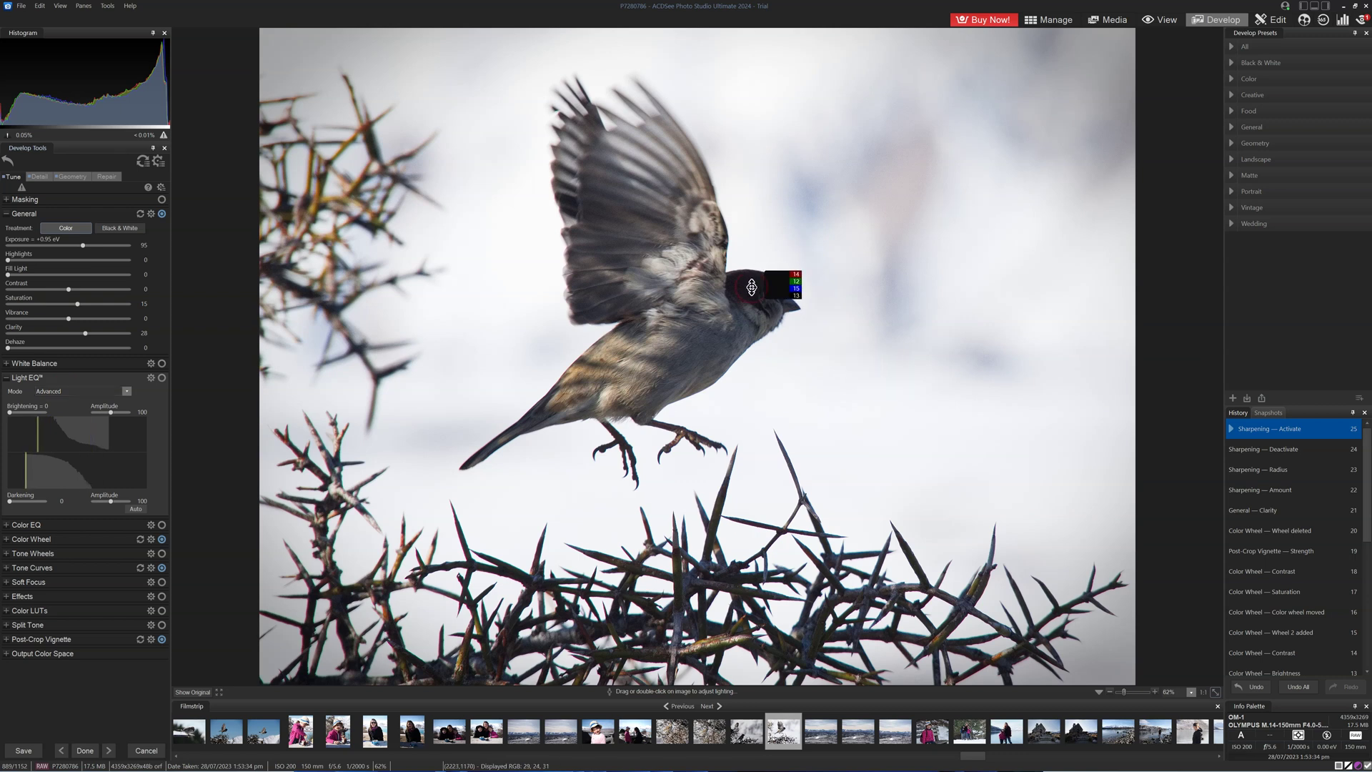
mouse_move(752, 287)
left_mouse_down()
mouse_move(752, 166)
mouse_move(758, 299)
mouse_move(759, 281)
left_mouse_up()
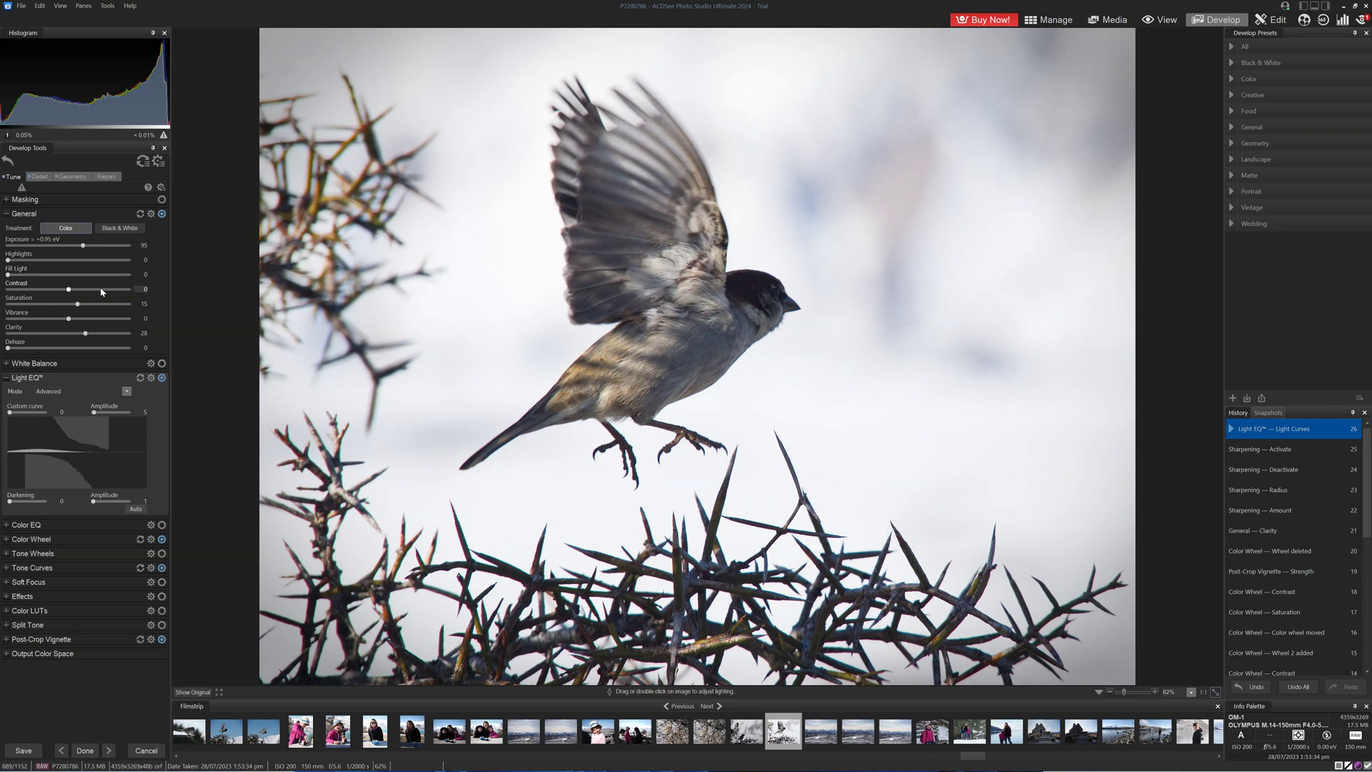
Step: Warm the photo's white balance by setting the temperature to 32 (5860 K)
left_click(48, 364)
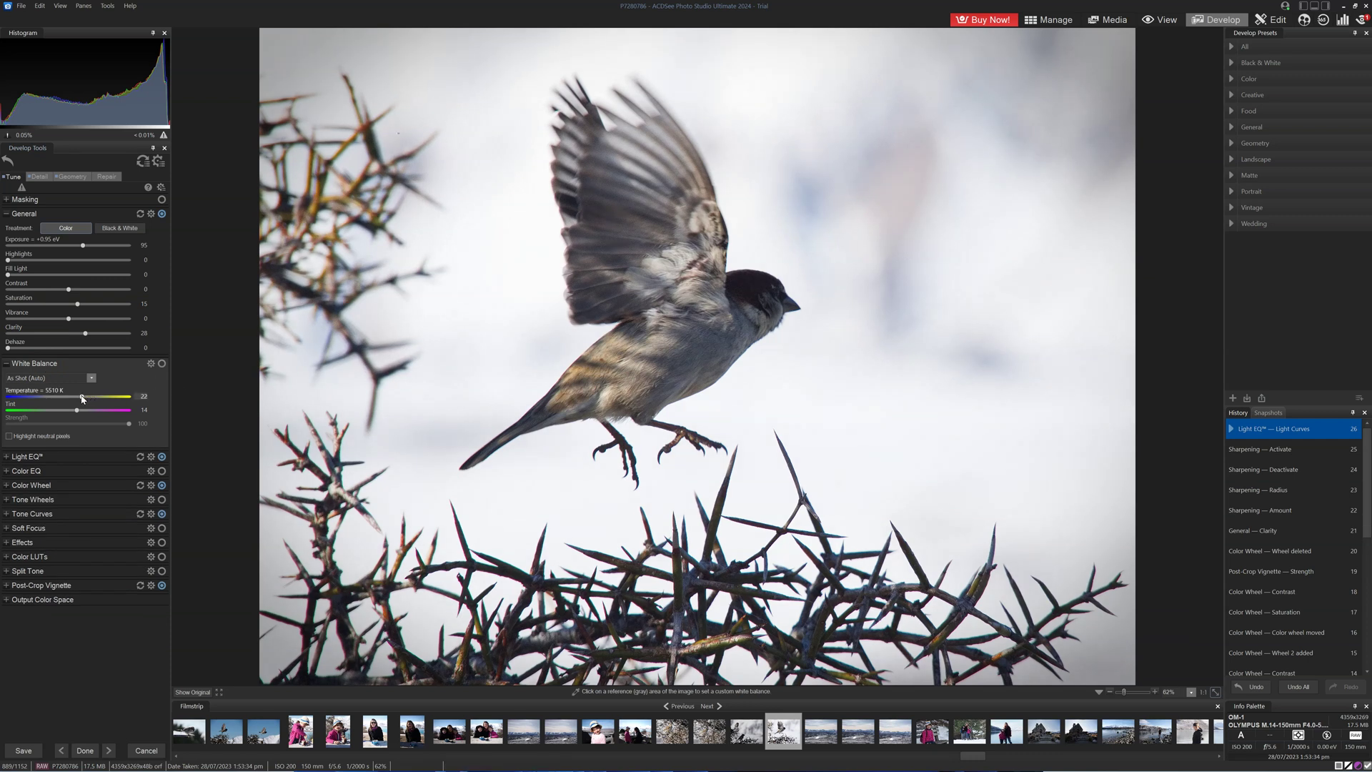
mouse_move(82, 398)
left_mouse_down()
mouse_move(141, 401)
mouse_move(88, 397)
left_mouse_up()
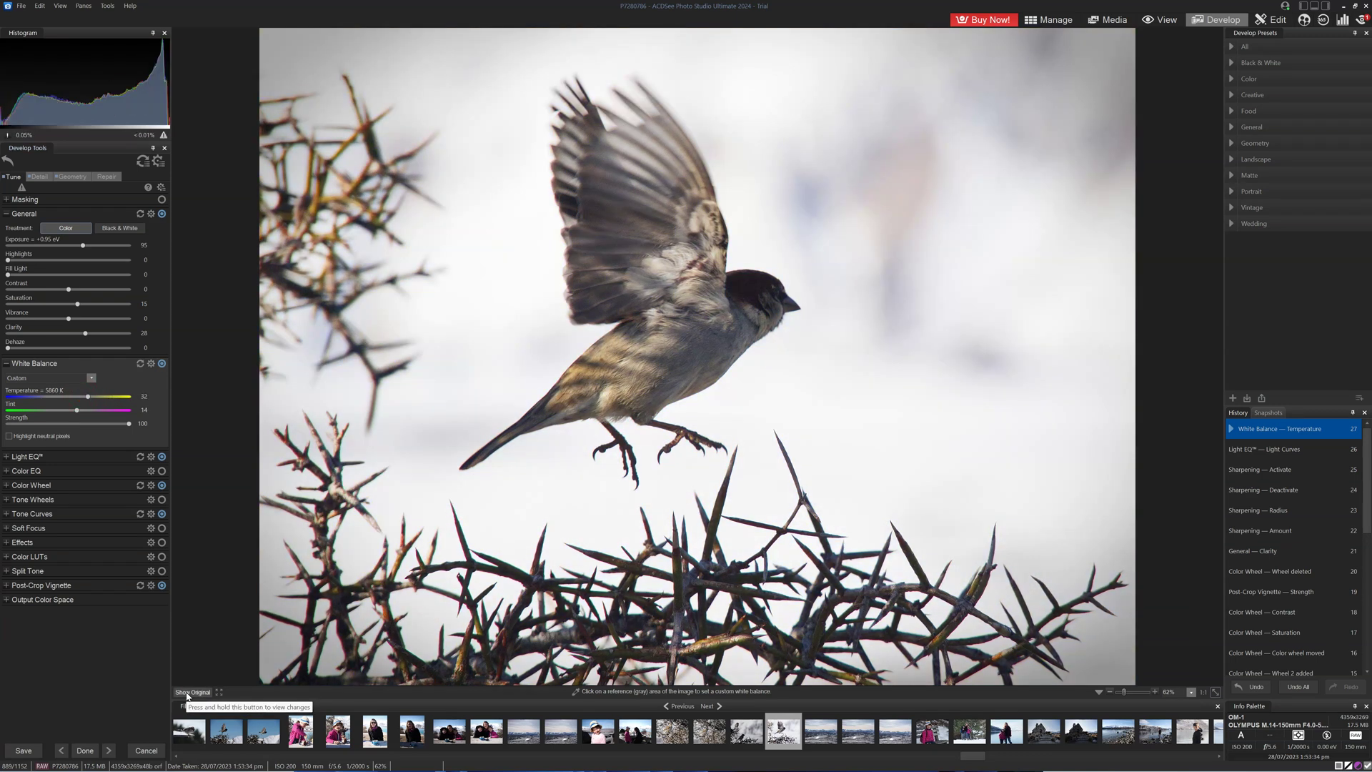